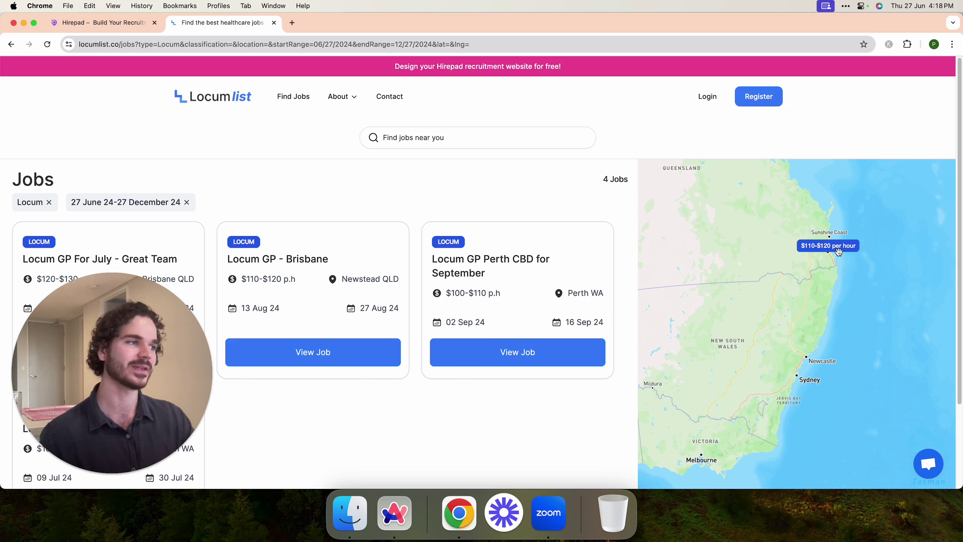
- Open the Locum GP - Brisbane job from its map marker and examine the listing's dates, overview and description
left_click(832, 245)
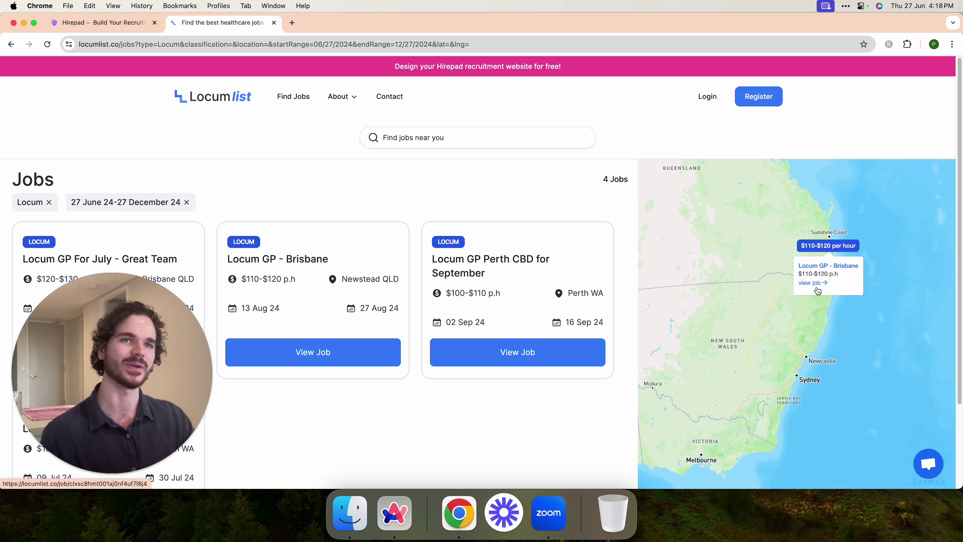
left_click(819, 287)
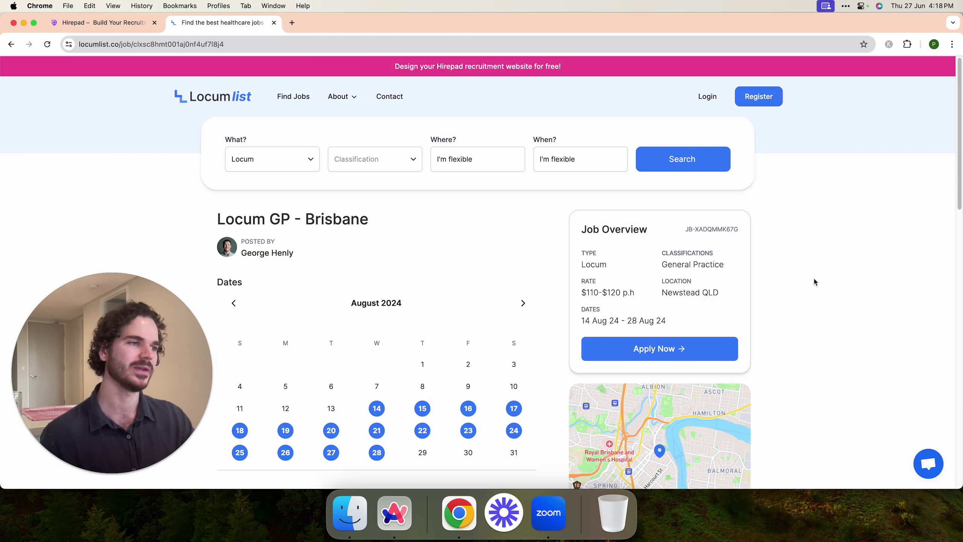
scroll(554, 283, "down", 10)
scroll(554, 279, "down", 3)
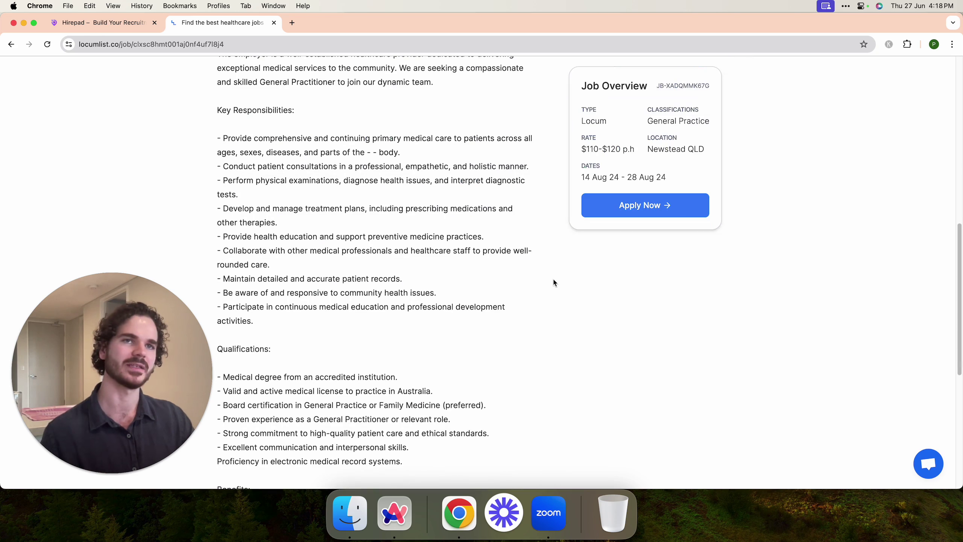
scroll(553, 282, "up", 15)
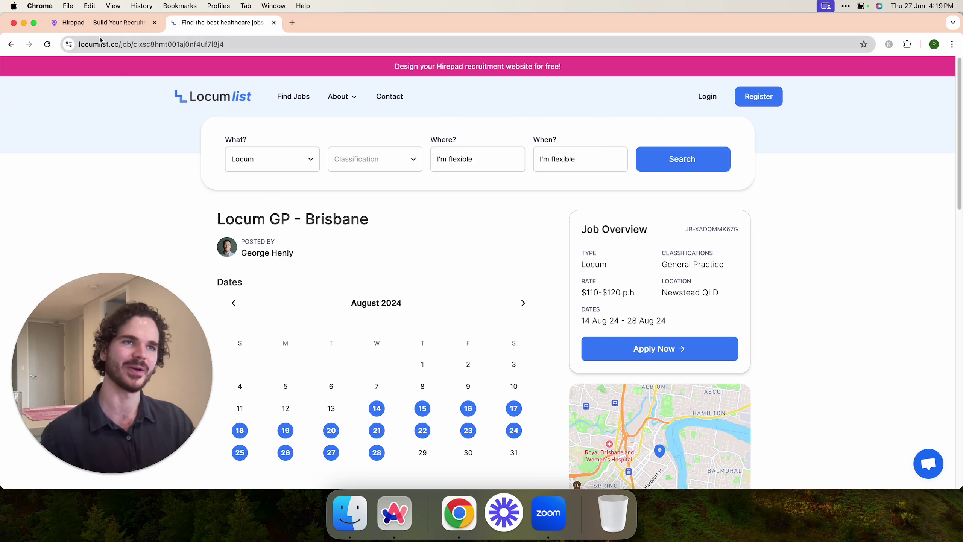
- Start a free Hirepad website and submit the agency details with the name Savage Recruiting plus its email, address and phone
left_click(88, 27)
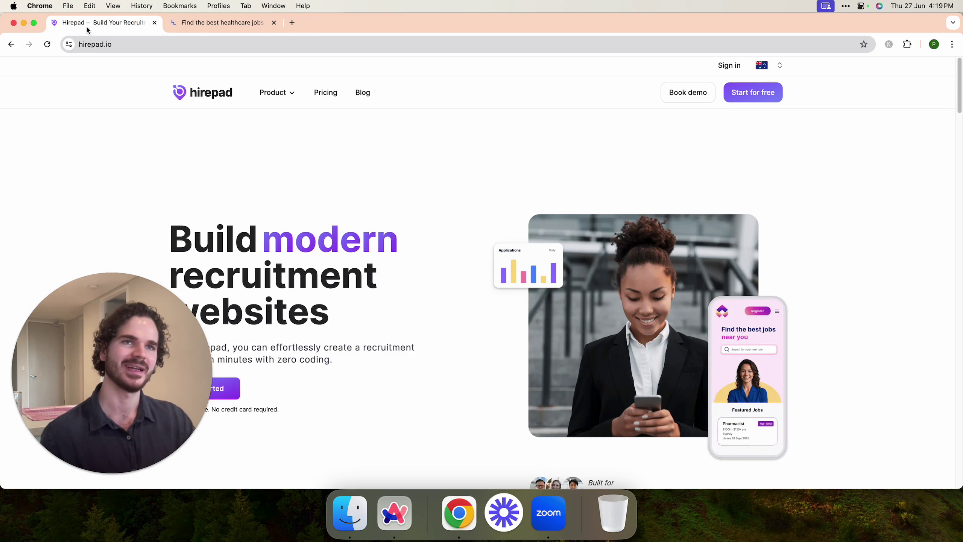
left_click(754, 100)
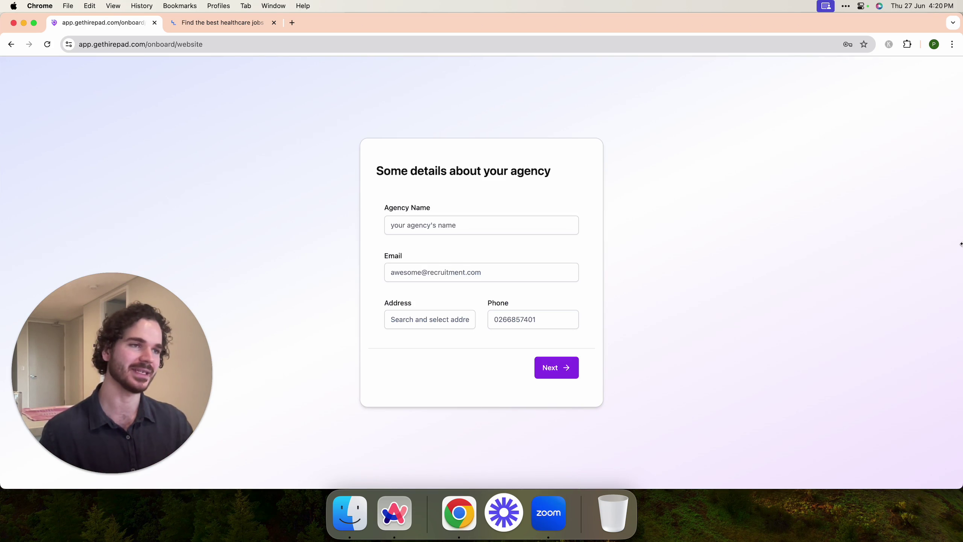
left_click(386, 230)
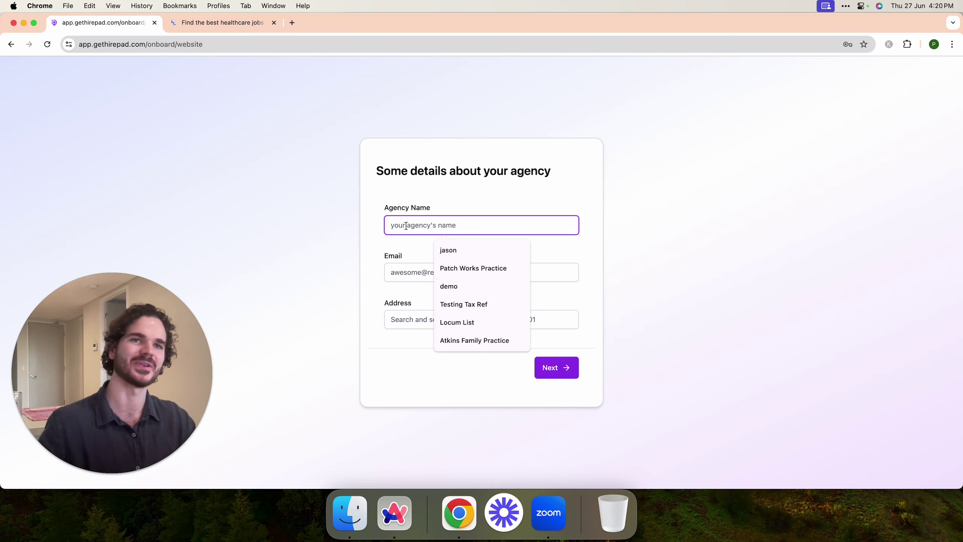
type("Sava")
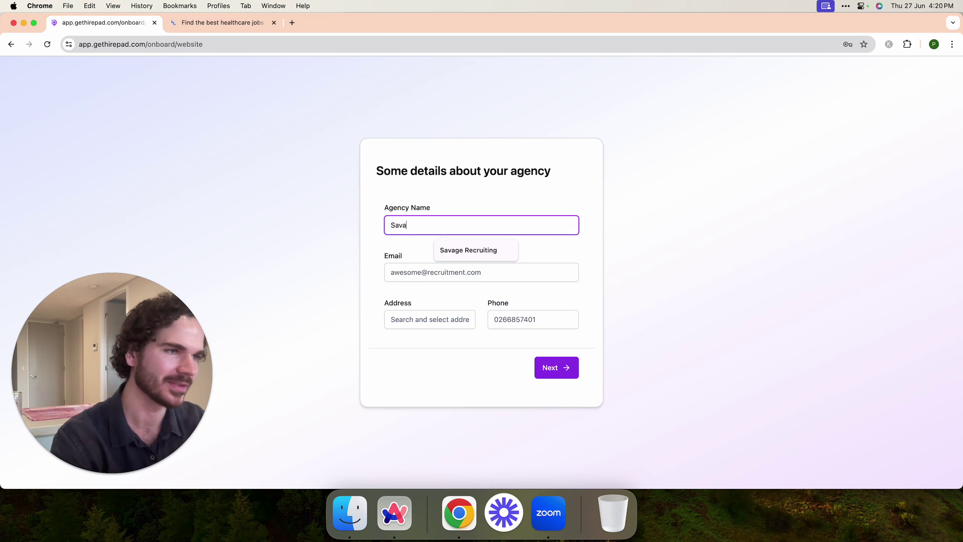
type("ge Recruiting")
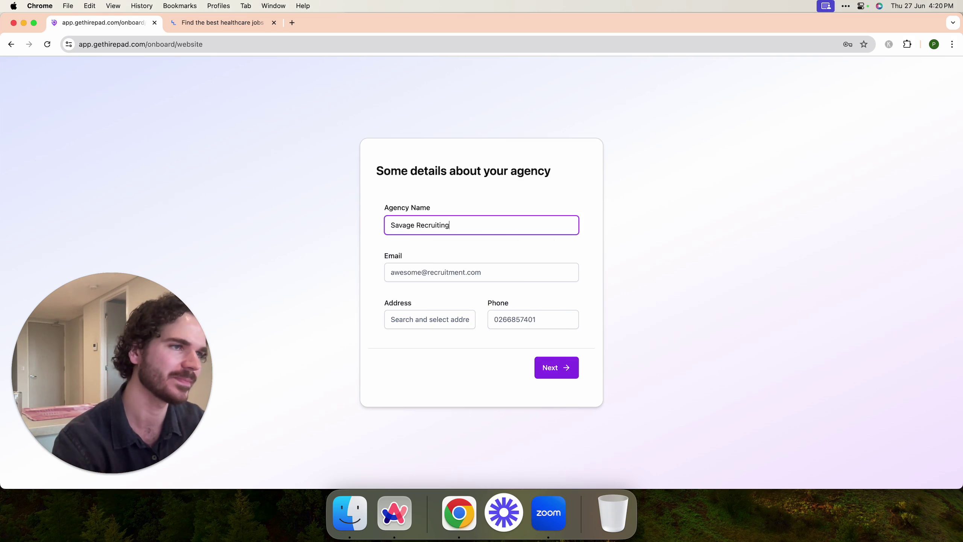
key("Tab")
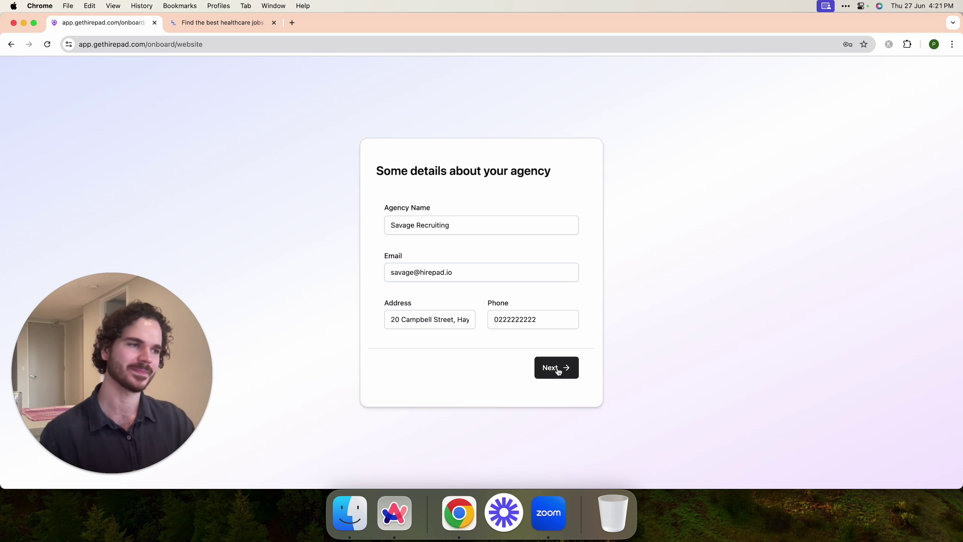
left_click(559, 371)
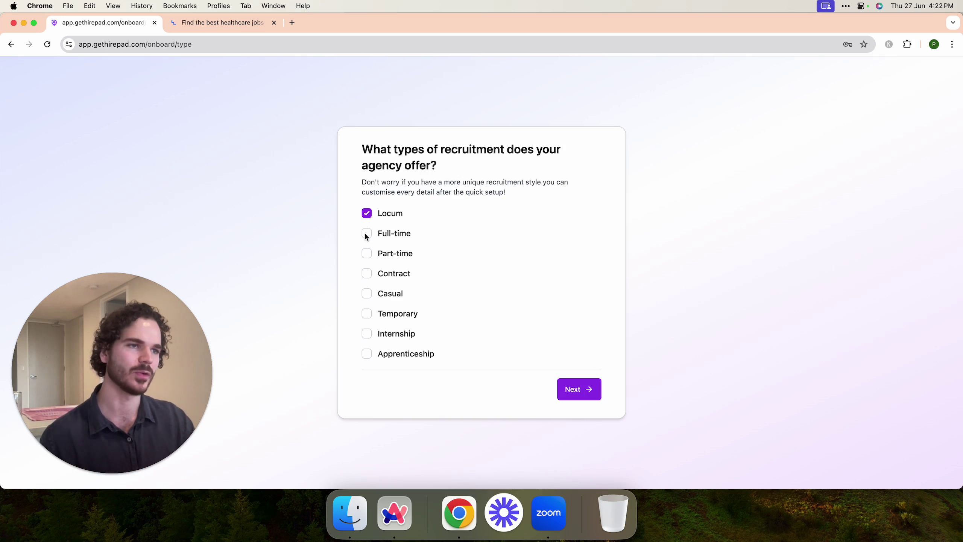
- Choose Locum, Full-time, Part-time and Internship as the recruitment types and Doctors/Physicians as the agency's industry
left_click(368, 334)
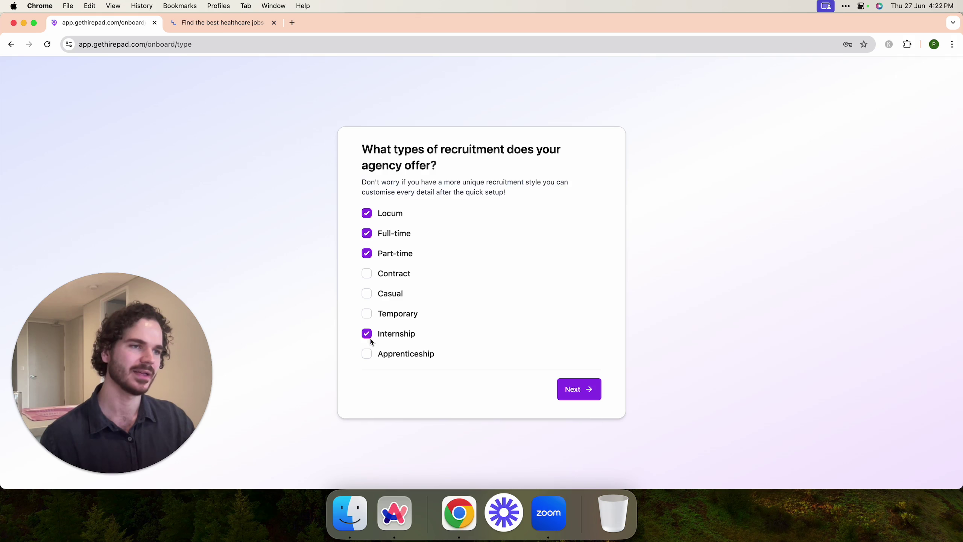
left_click(582, 394)
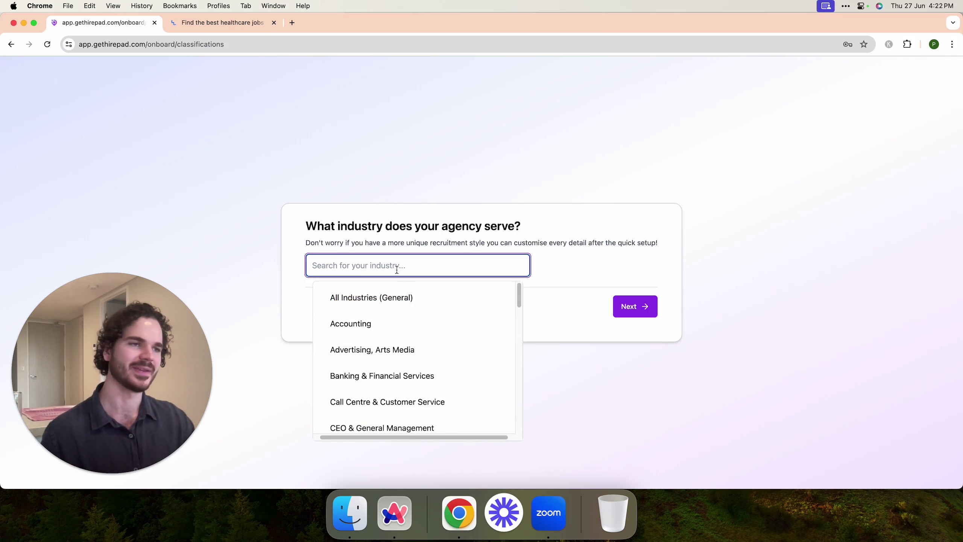
type("doctors")
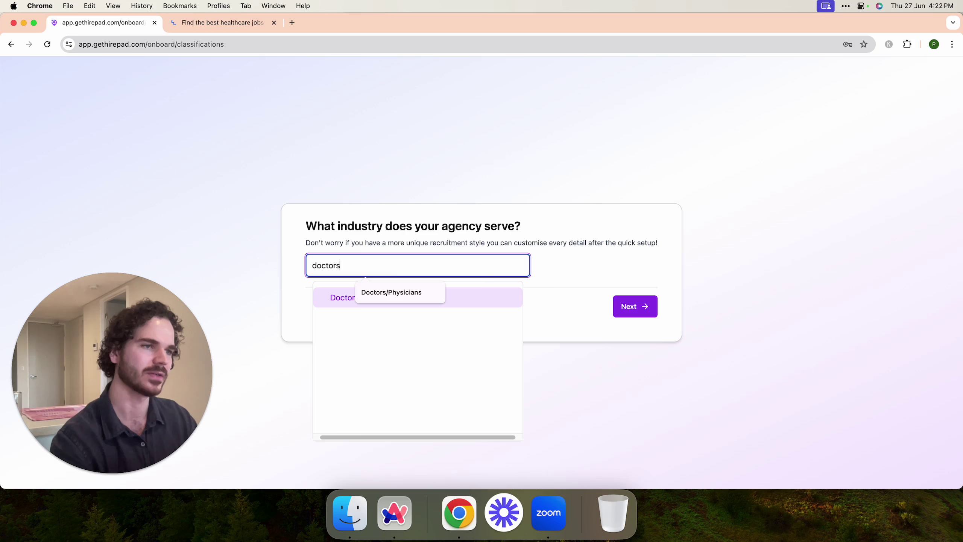
left_click(343, 299)
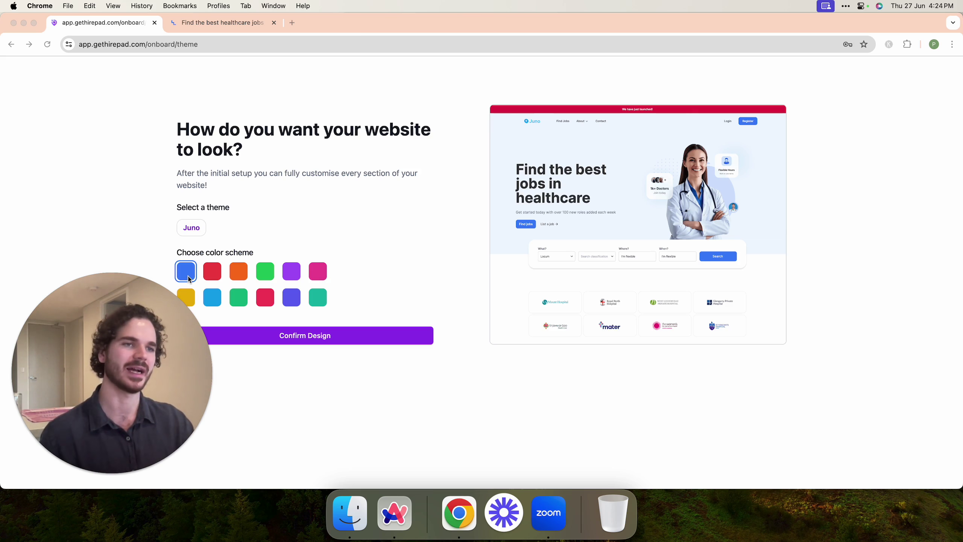
- Choose the purple colour scheme for the Juno theme and confirm the website design
left_click(292, 277)
left_click(292, 272)
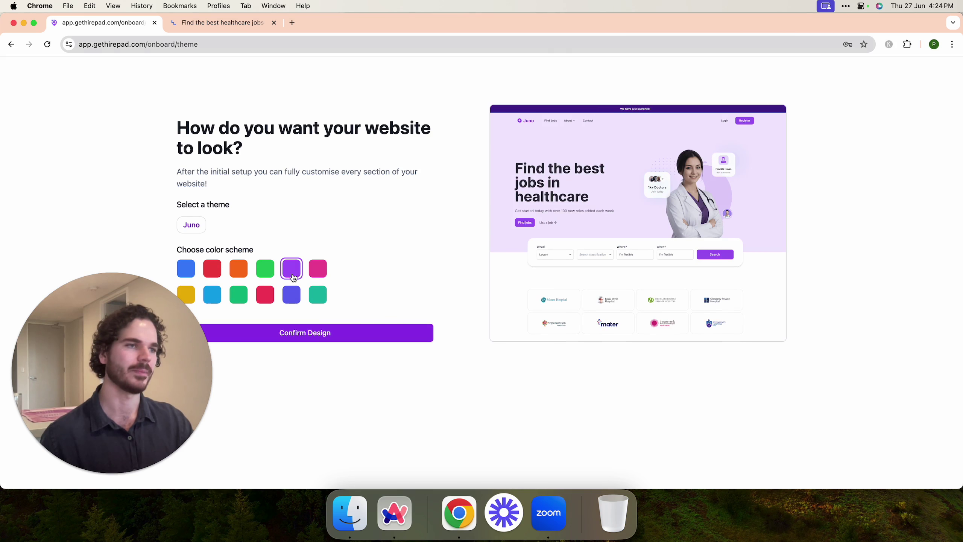
left_click(339, 333)
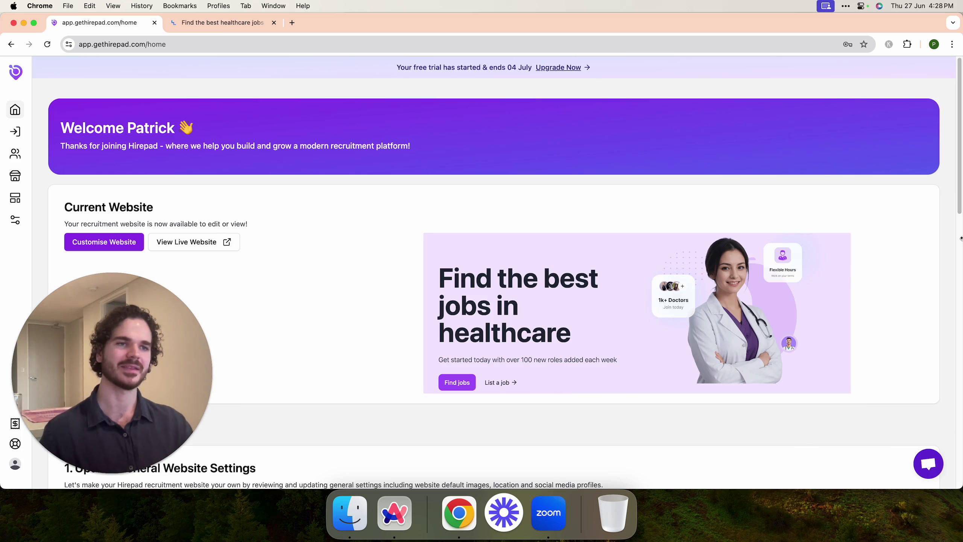
- View the live website, look through the home page from hero to footer, and run a Locum job search
left_click(216, 242)
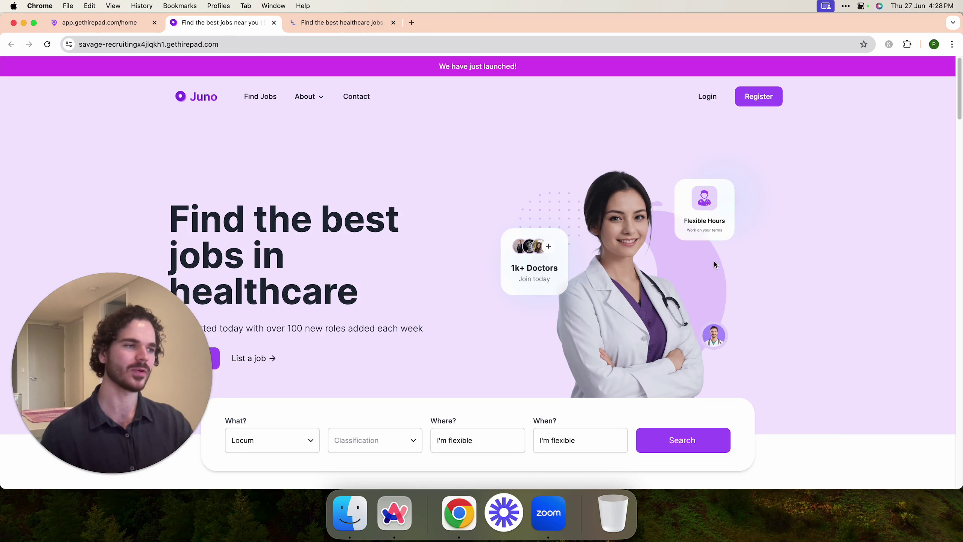
scroll(715, 265, "down", 20)
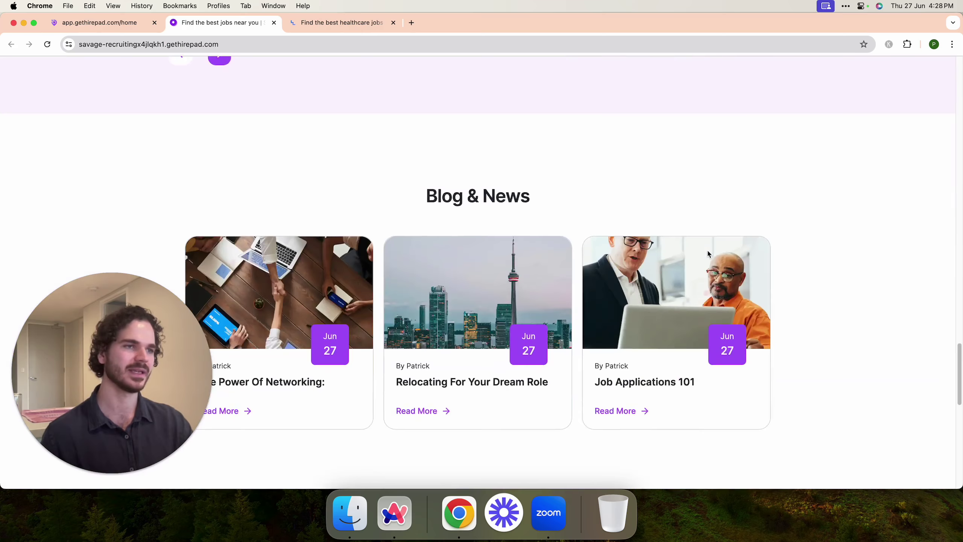
scroll(709, 254, "down", 10)
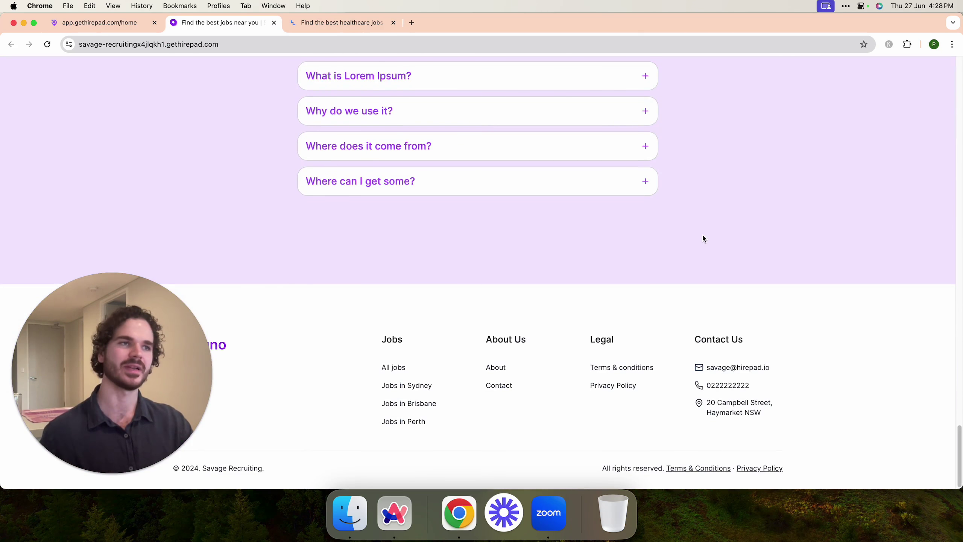
scroll(704, 239, "up", 20)
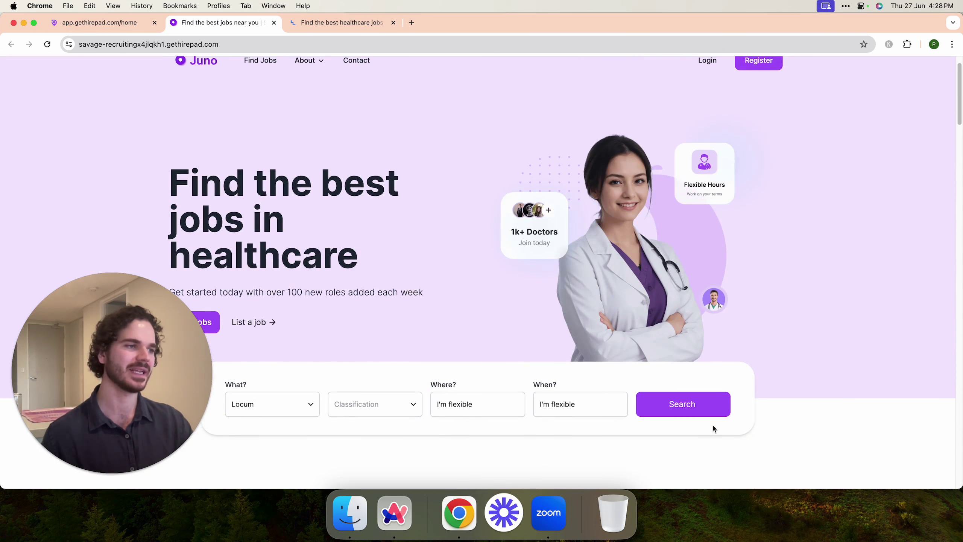
left_click(698, 409)
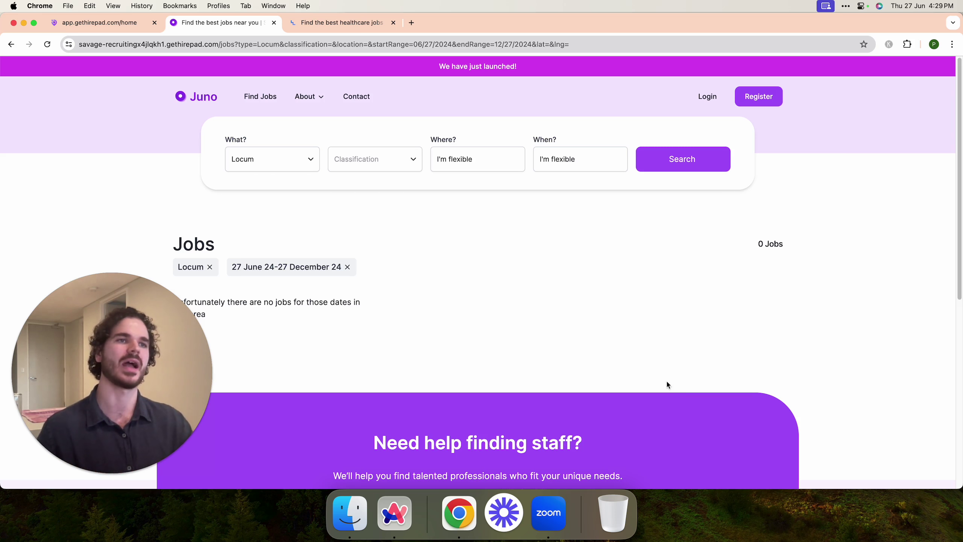
- Return to the Hirepad dashboard, open the website for customising, and select the home page's hero section
left_click(107, 26)
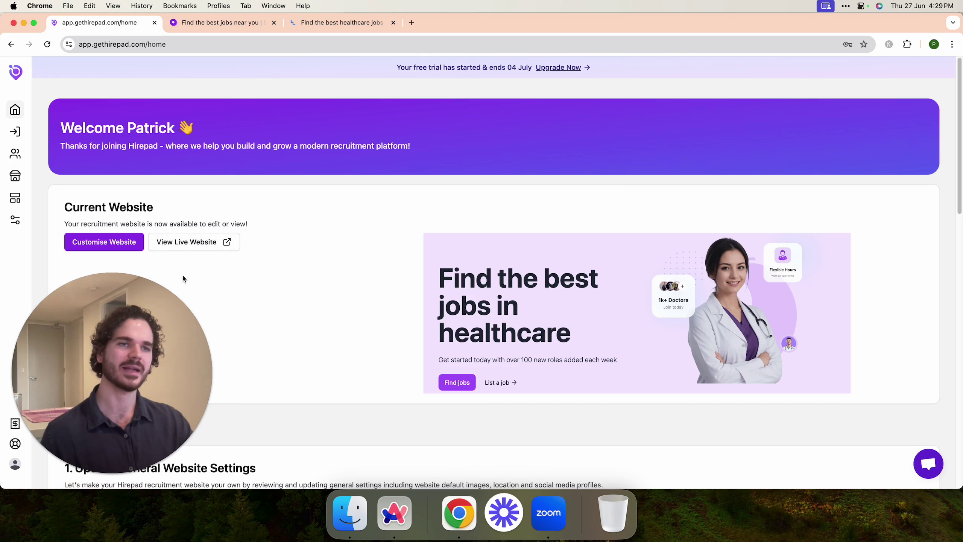
left_click(115, 250)
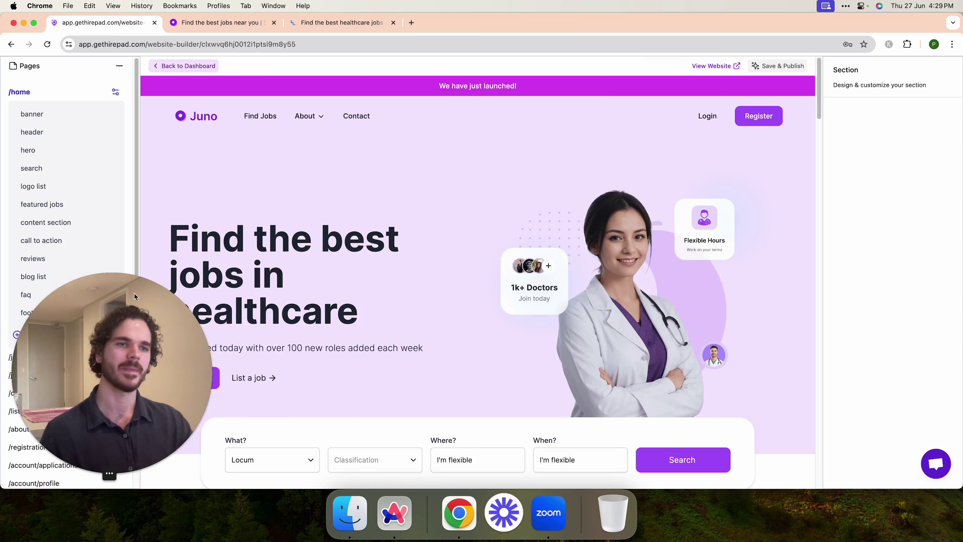
left_click_drag(139, 297, 872, 365)
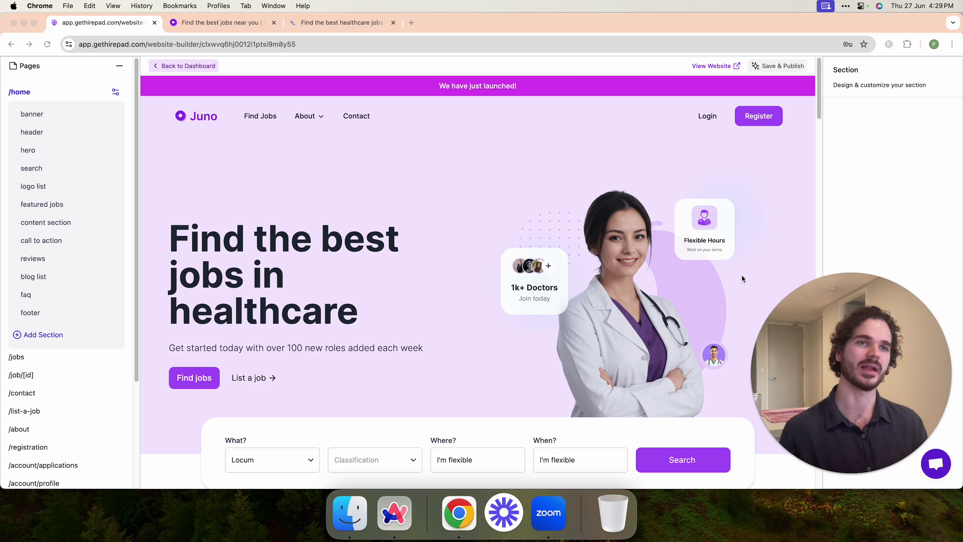
left_click(28, 150)
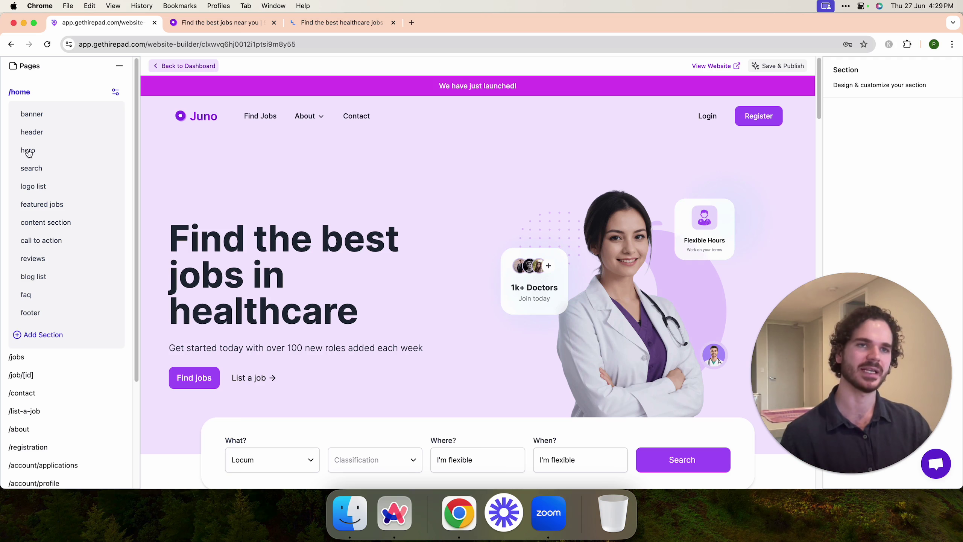
left_click(29, 151)
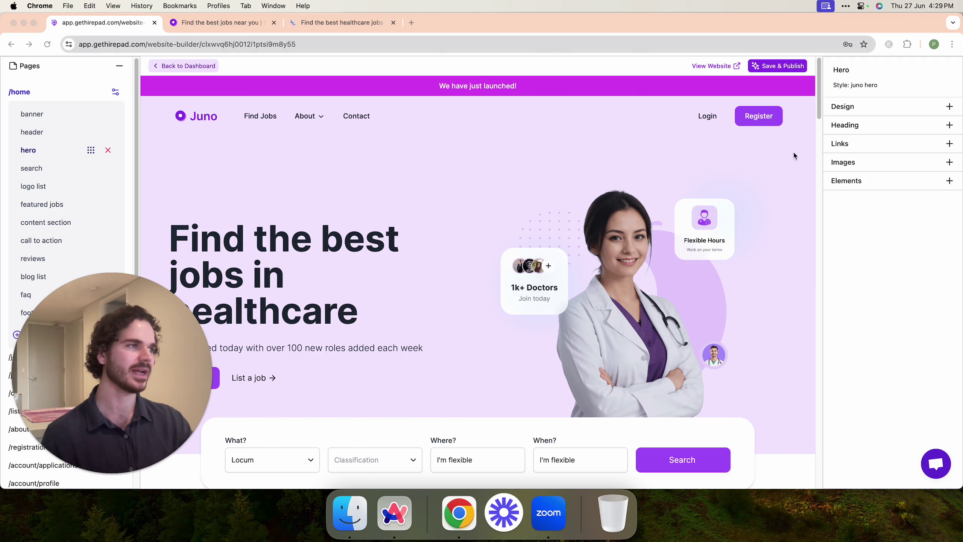
- Set the hero section's background colour to the lightest blue, #eff6ff, and apply it
left_click(856, 110)
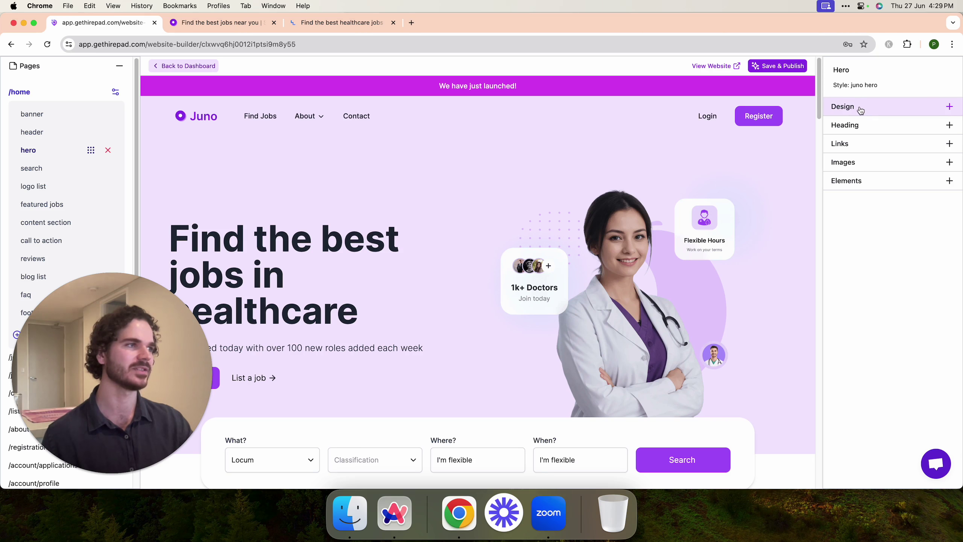
left_click(861, 110)
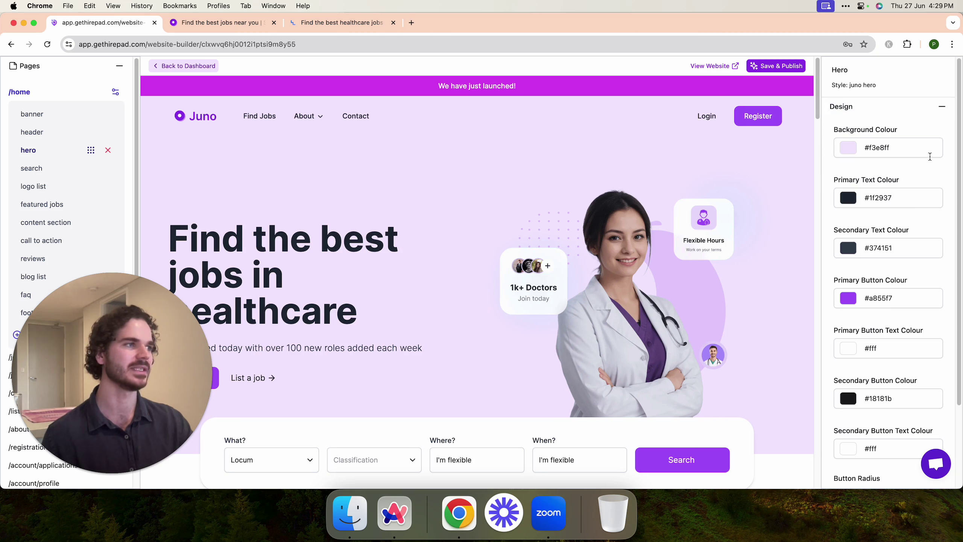
left_click(851, 152)
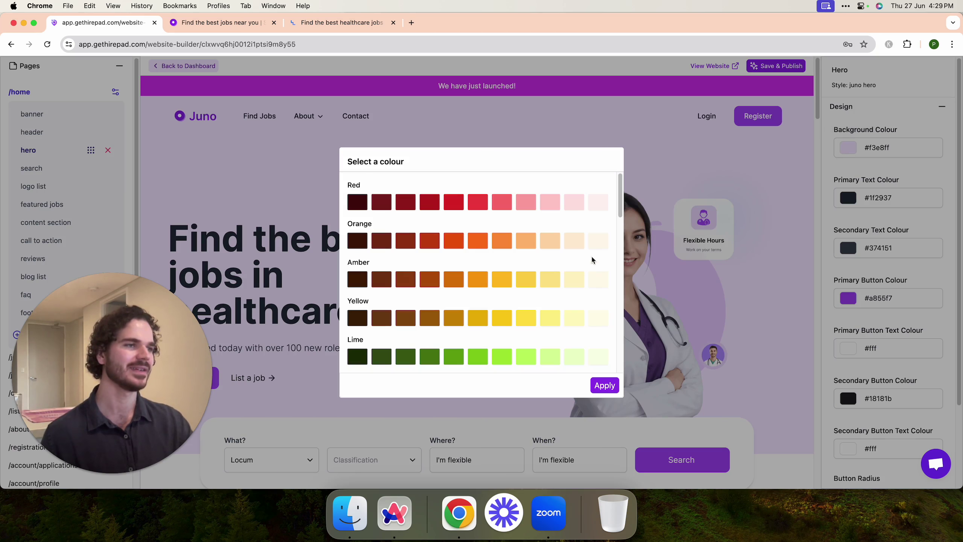
left_click(597, 240)
scroll(596, 316, "down", 10)
left_click(597, 329)
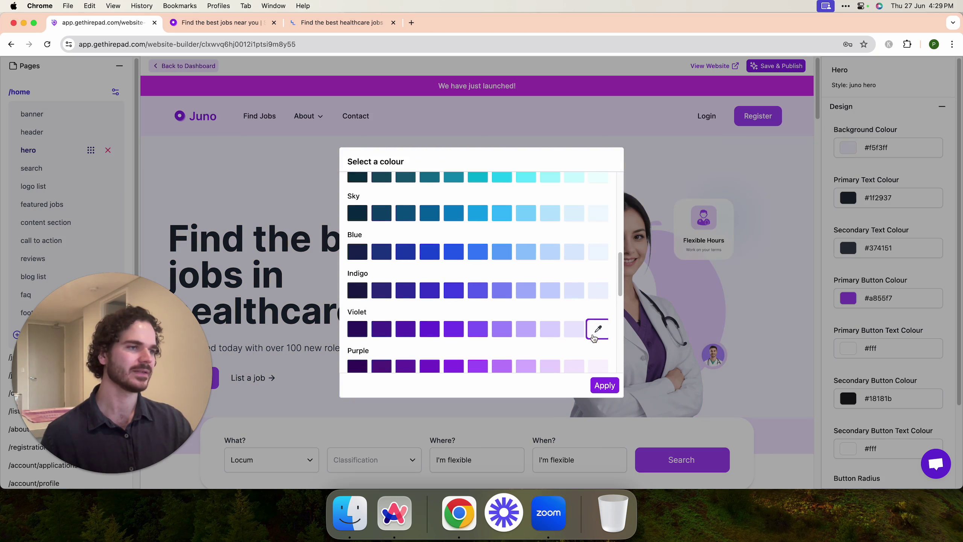
left_click(598, 290)
left_click(598, 252)
left_click(597, 290)
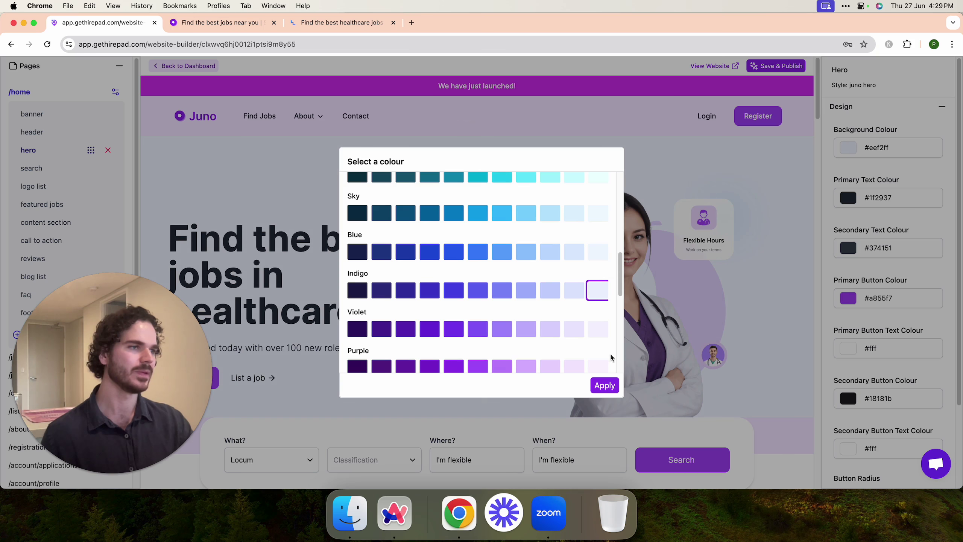
left_click(599, 253)
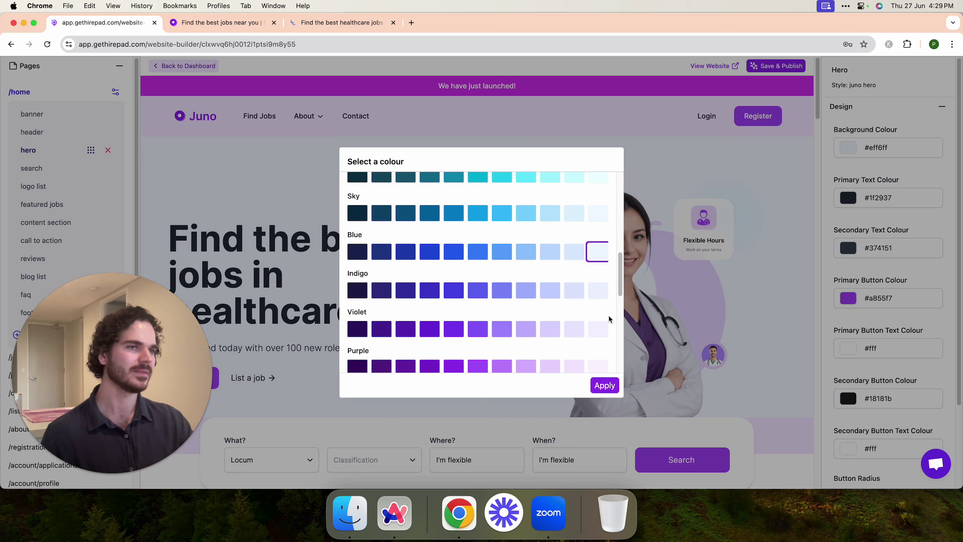
left_click(606, 384)
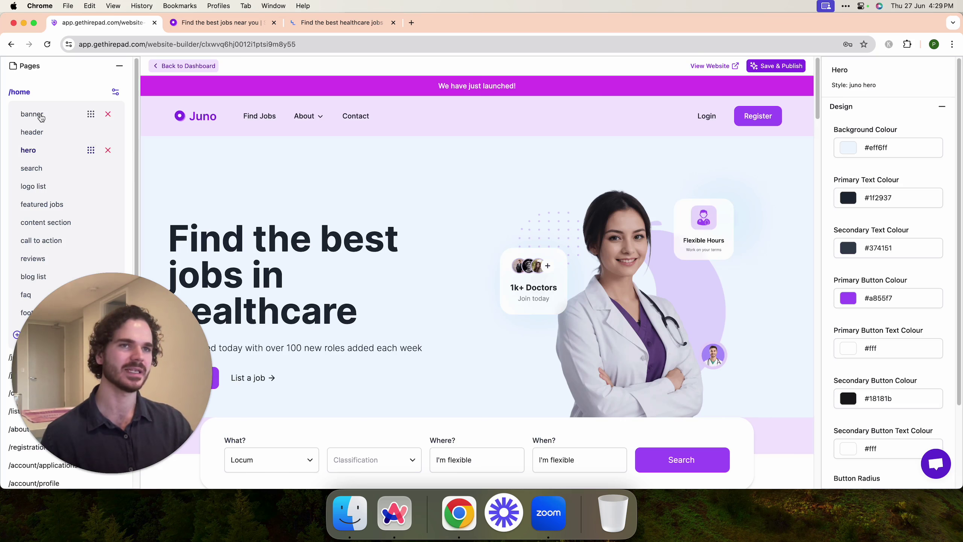
- Set the home page header's background colour to the lightest blue, #eff6ff, and apply it
left_click(29, 129)
left_click(825, 148)
scroll(584, 277, "down", 5)
left_click(597, 355)
scroll(598, 342, "down", 2)
left_click(599, 315)
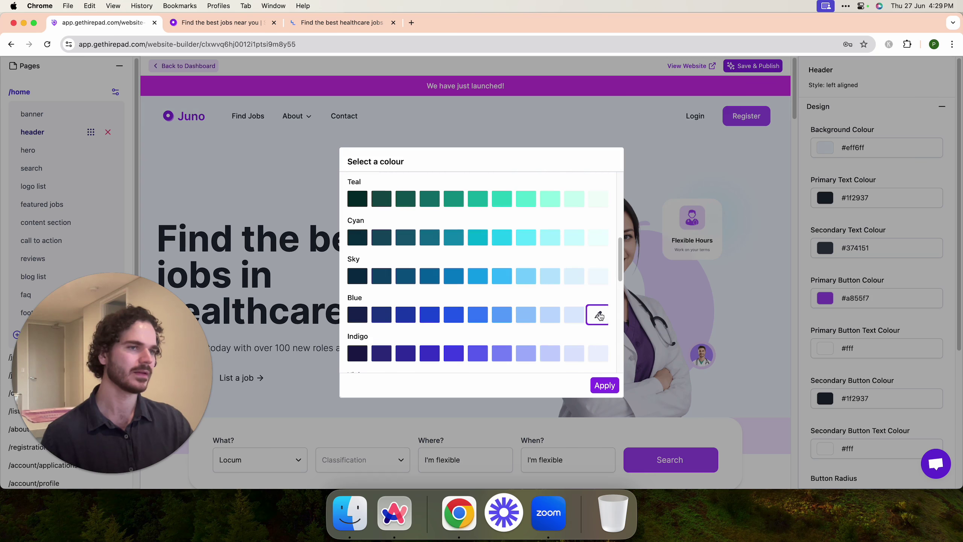
left_click(604, 386)
scroll(564, 264, "down", 4)
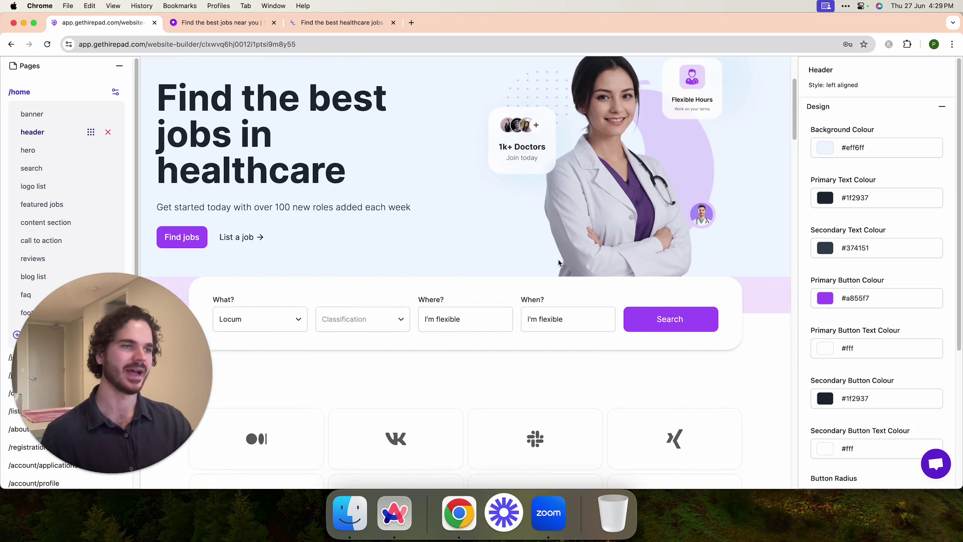
scroll(559, 261, "up", 4)
scroll(559, 262, "down", 2)
scroll(558, 260, "up", 2)
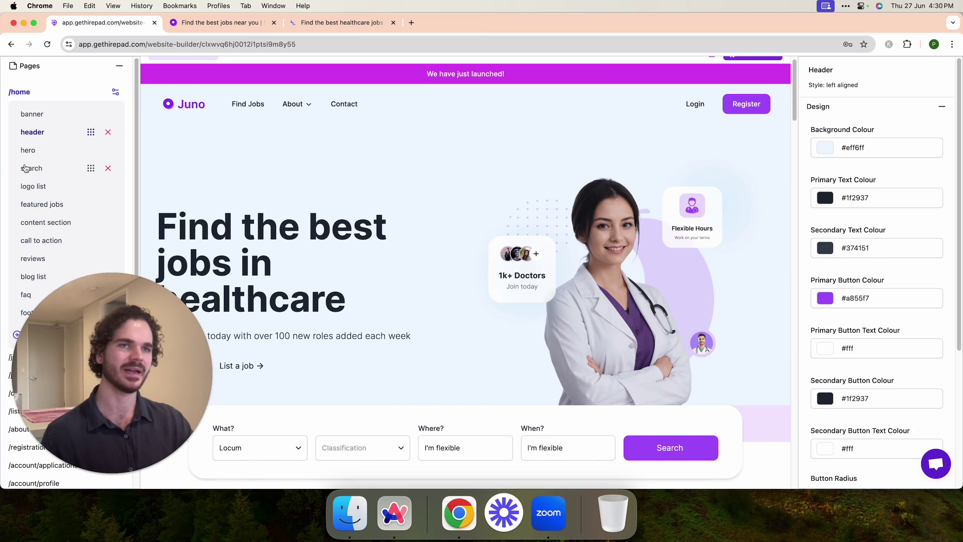
- Set the home page search section's primary colour to the lightest blue, #eff6ff, and apply it
left_click(53, 175)
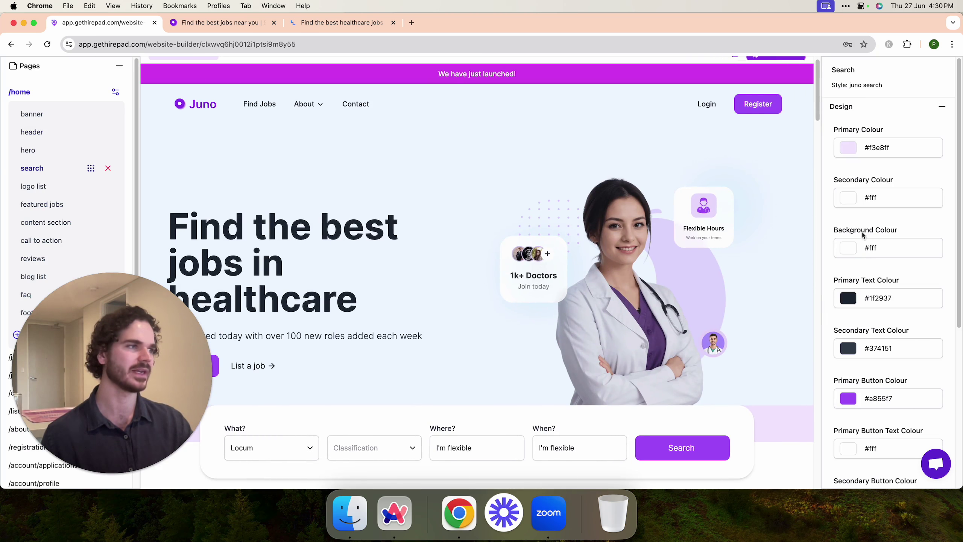
left_click(849, 148)
scroll(597, 322, "down", 8)
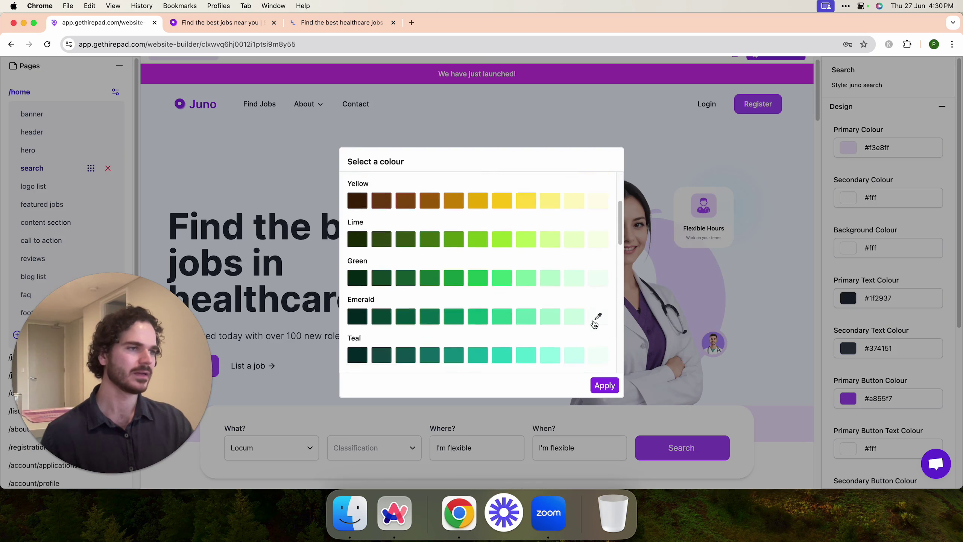
scroll(598, 308, "down", 3)
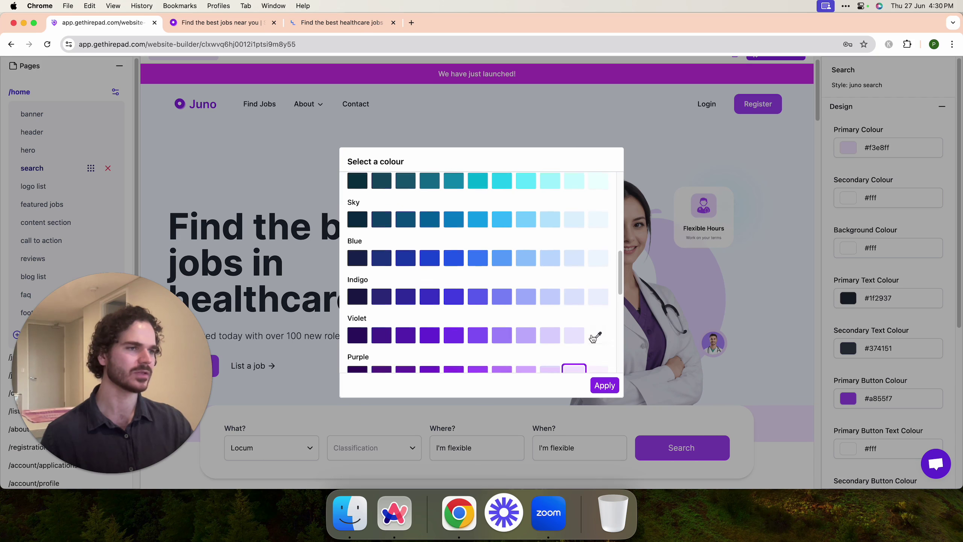
scroll(603, 243, "up", 3)
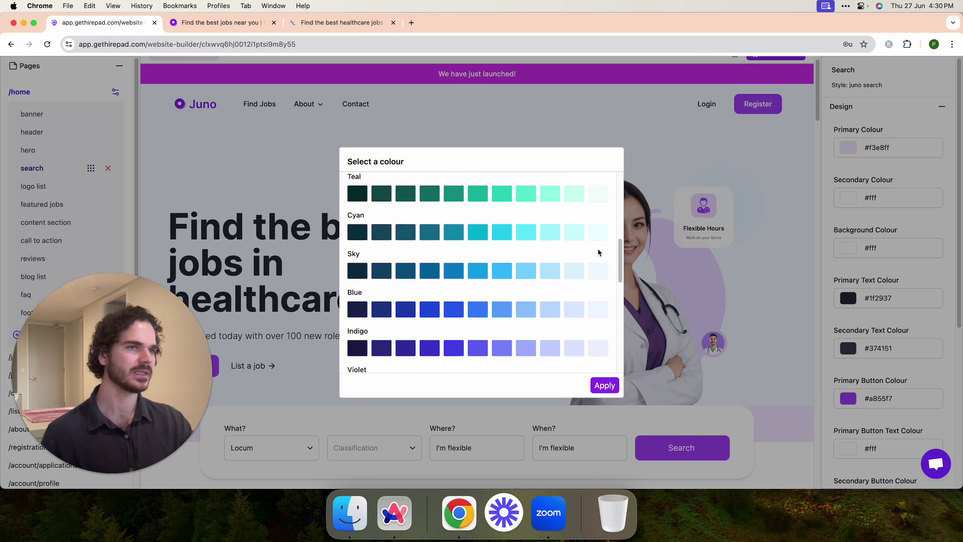
left_click(597, 308)
left_click(604, 386)
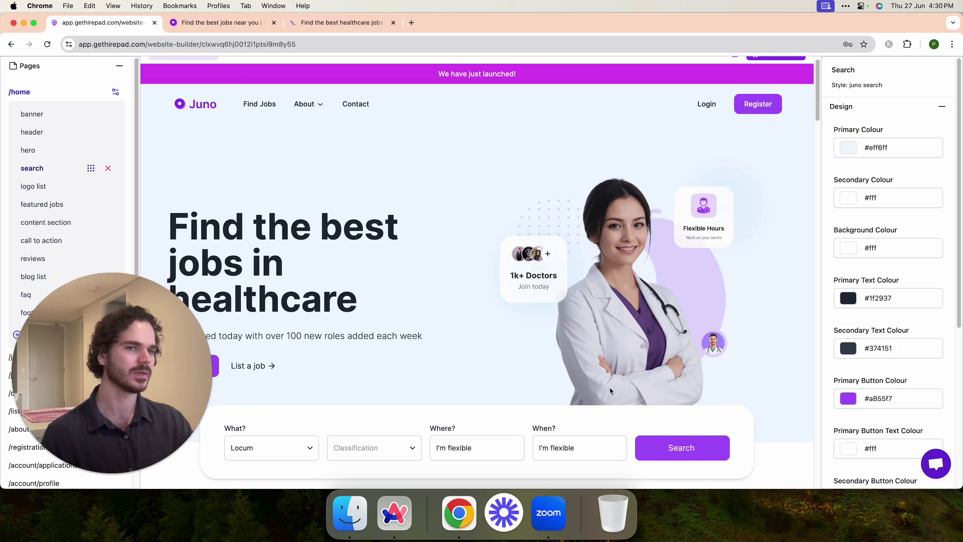
scroll(603, 373, "down", 1)
scroll(623, 302, "up", 5)
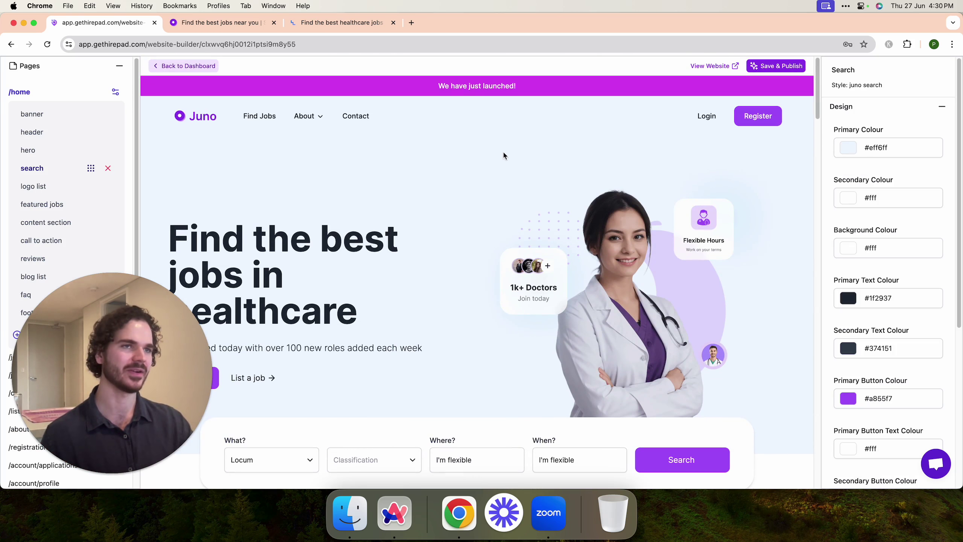
scroll(622, 288, "down", 2)
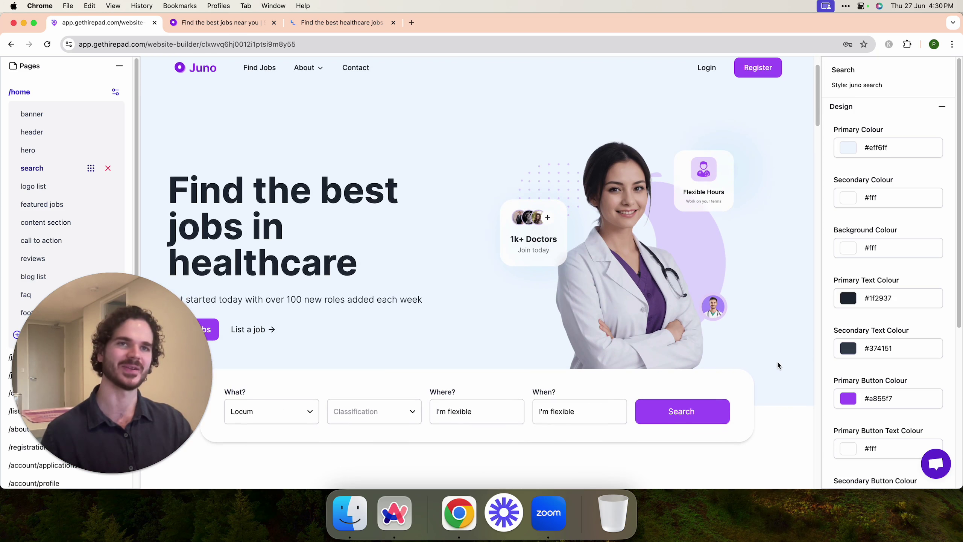
scroll(754, 345, "up", 2)
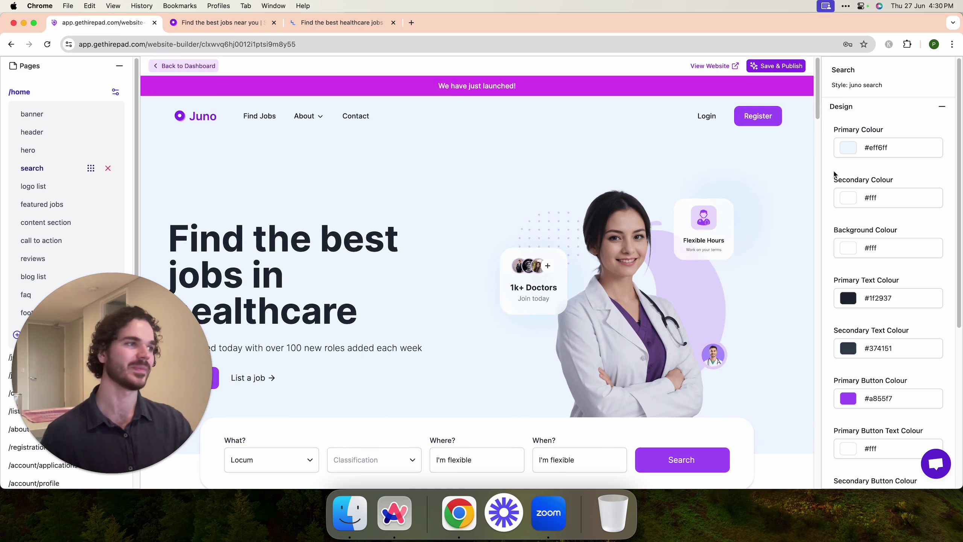
- Change the hero section's heading to "Find the best jobs in belfast"
left_click(27, 150)
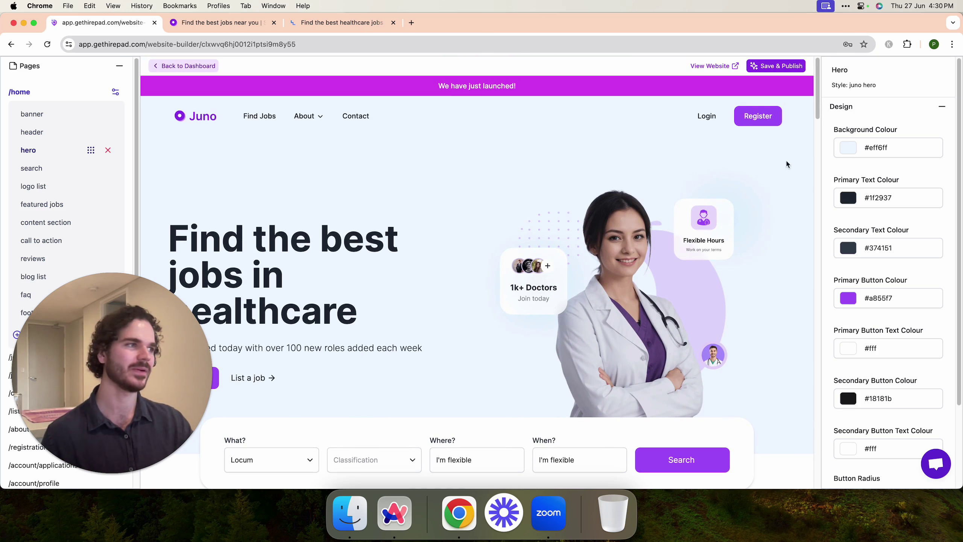
left_click(938, 106)
left_click(857, 127)
left_click(880, 167)
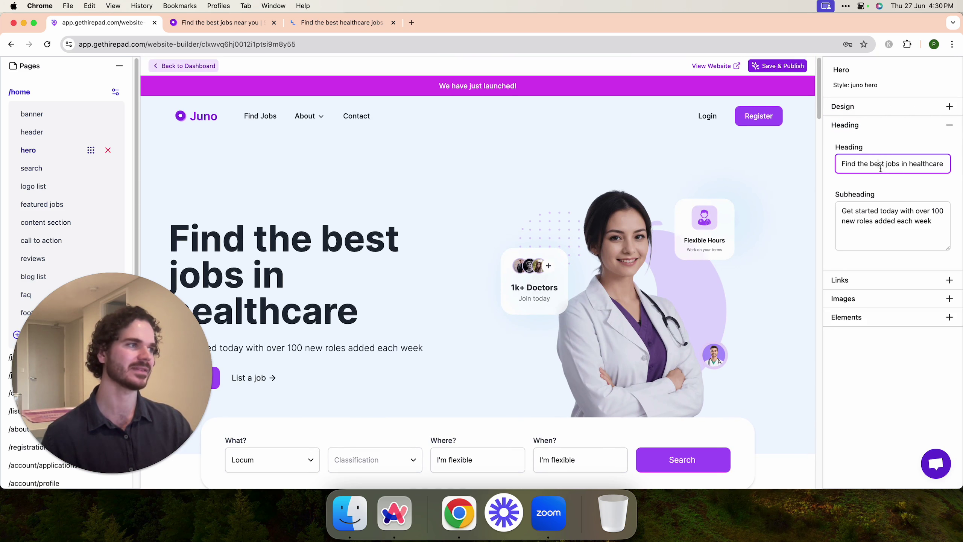
left_click_drag(901, 164, 947, 165)
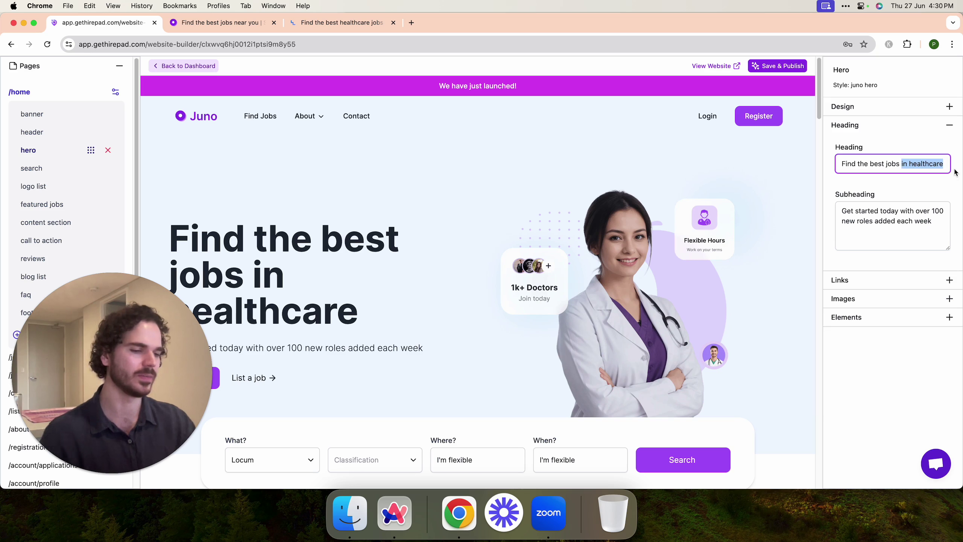
key("BackSpace")
type("in")
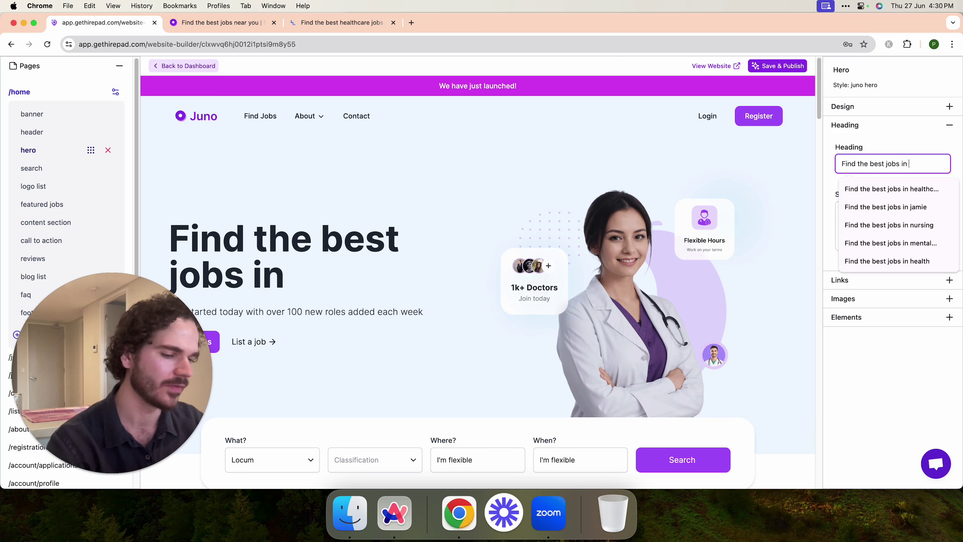
type(" belfast")
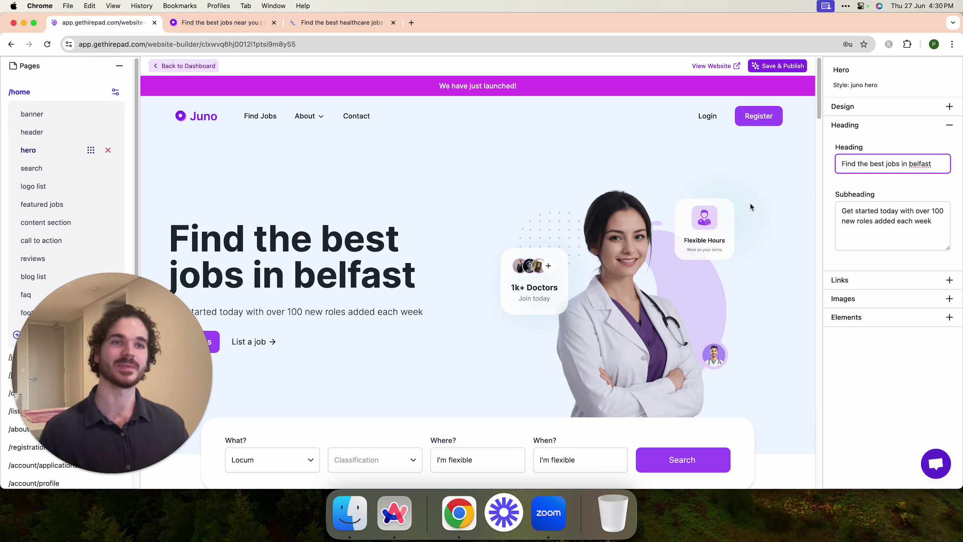
- Look through the website's other pages, including the jobs and list-a-job pages, and return to the home page
left_click_drag(109, 372, 432, 373)
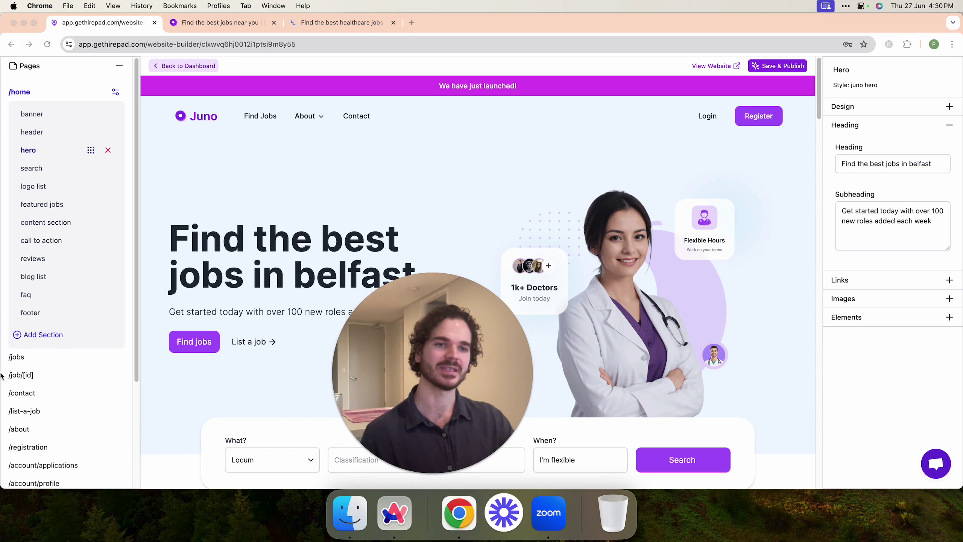
left_click(15, 360)
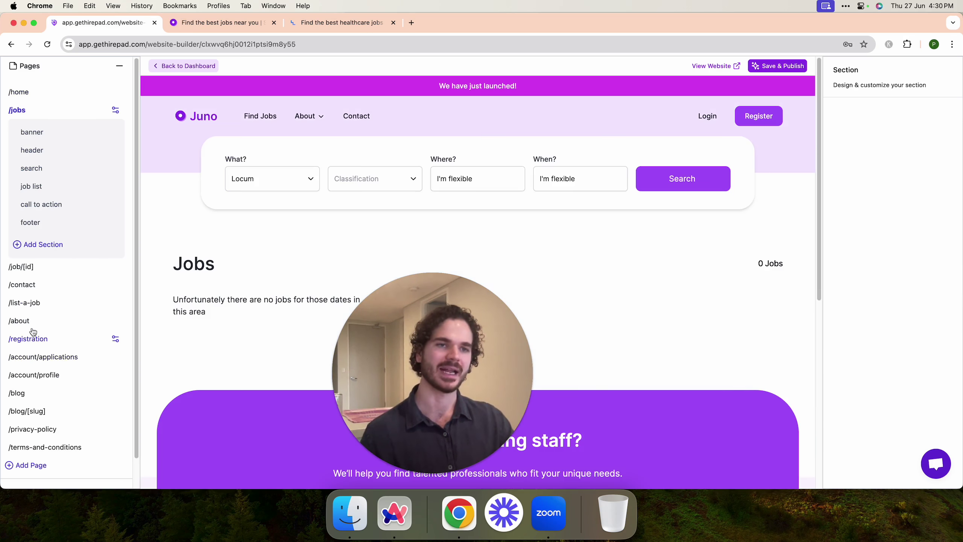
left_click(24, 272)
left_click(26, 269)
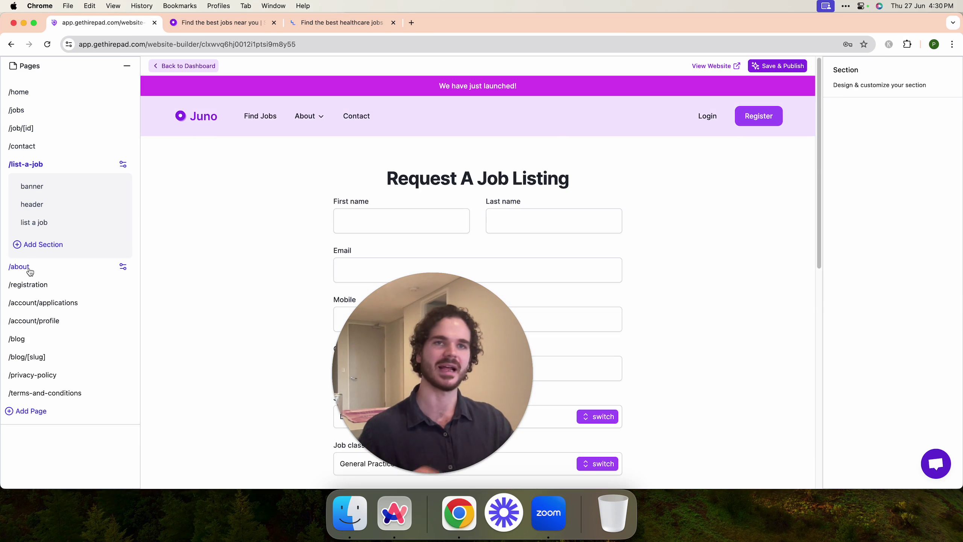
left_click(19, 93)
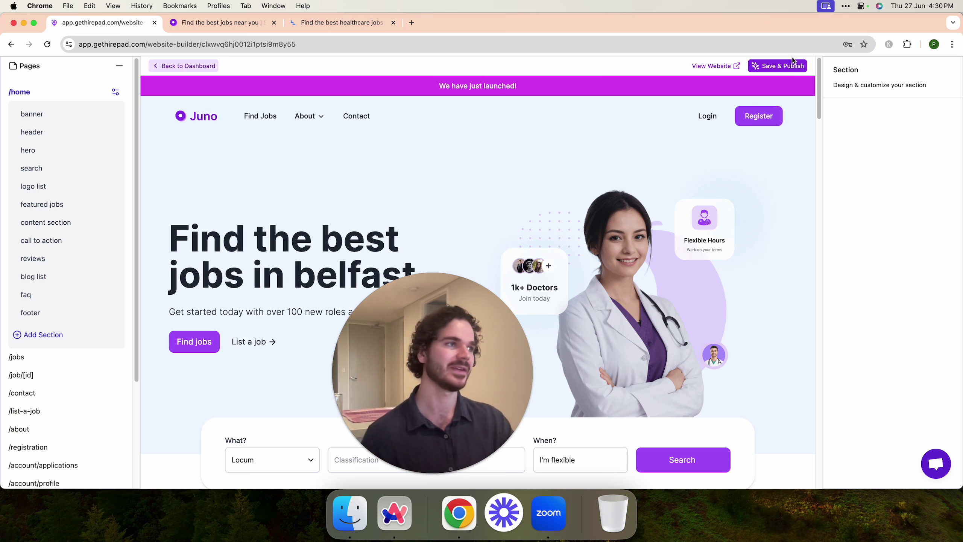
- Save and publish the customised website, and return to the dashboard
left_click(780, 67)
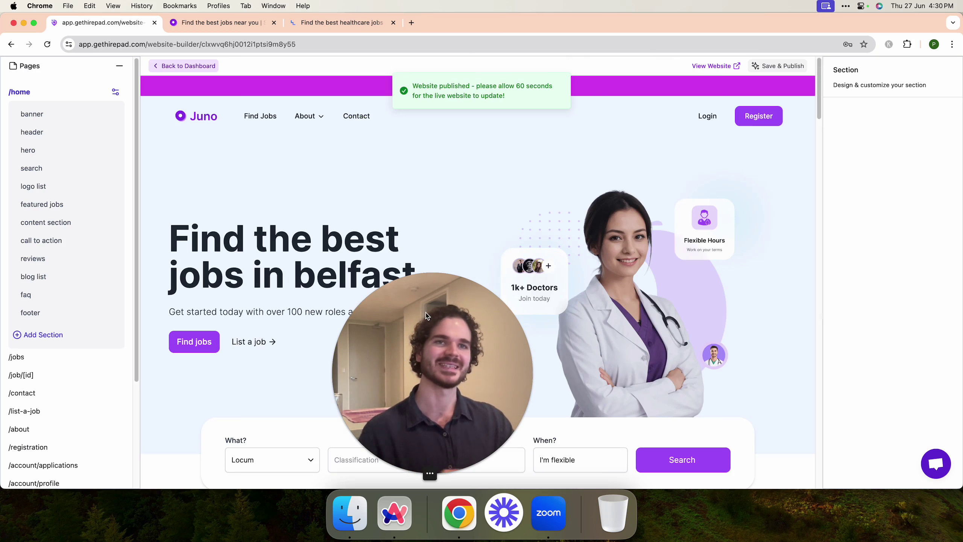
left_click_drag(425, 328, 787, 352)
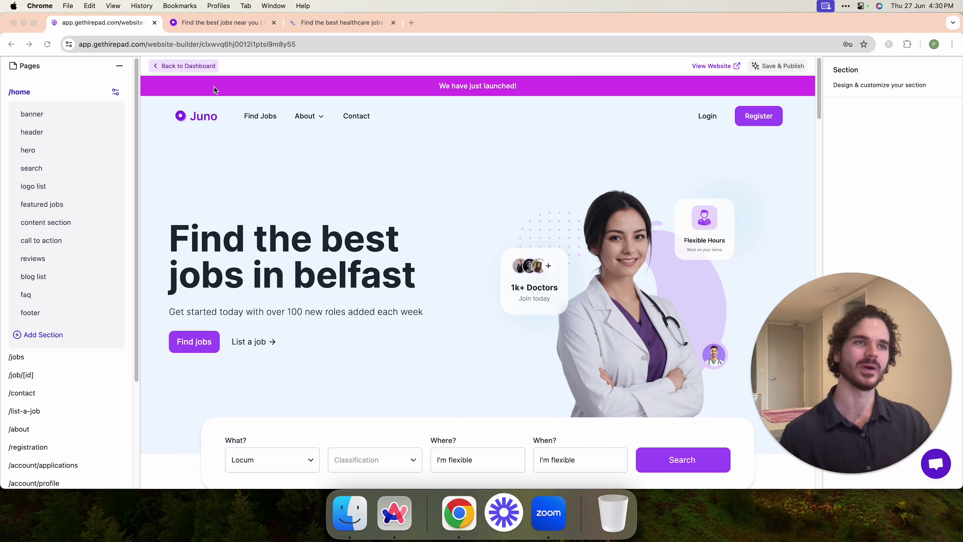
left_click(186, 66)
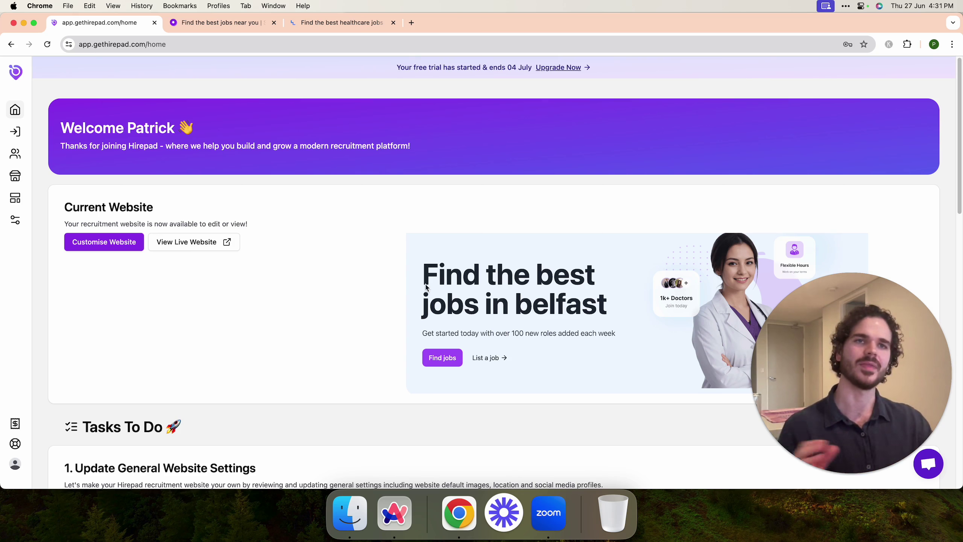
- Set the website font to Lato in the general agency settings and update them
left_click(15, 220)
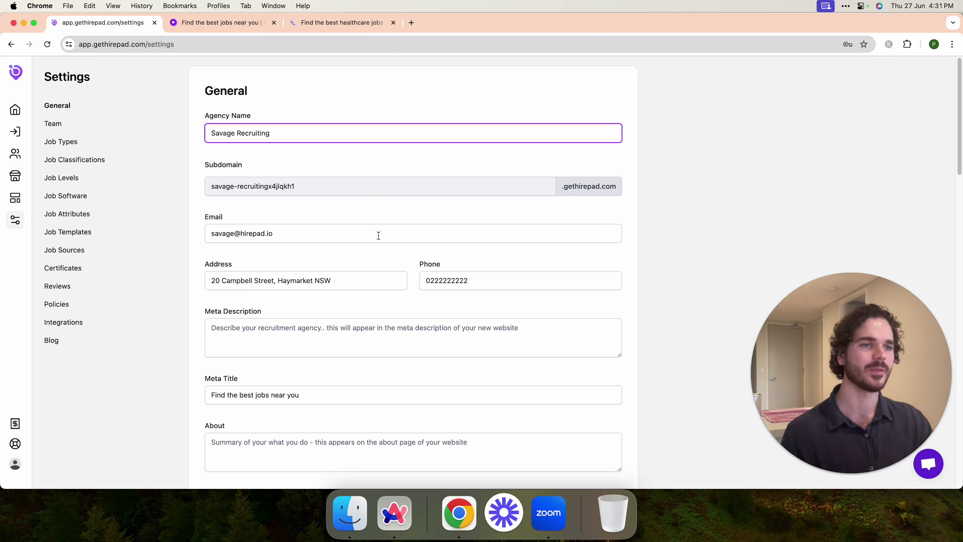
scroll(380, 235, "down", 1)
scroll(381, 238, "down", 5)
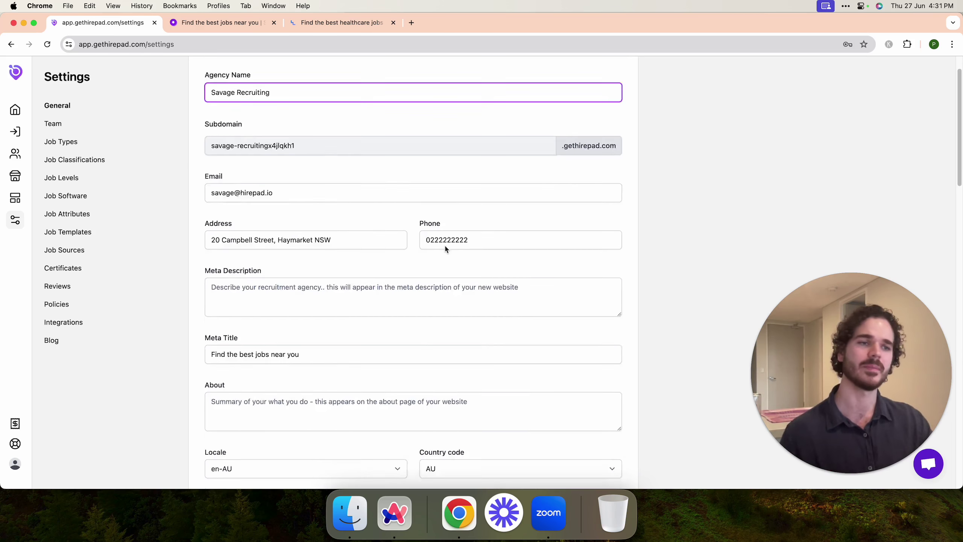
scroll(398, 265, "down", 5)
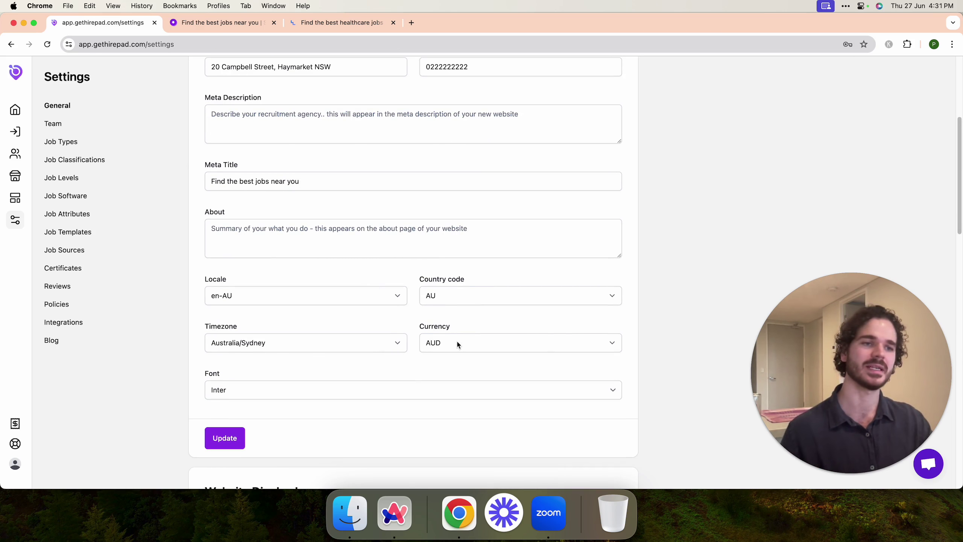
scroll(462, 336, "down", 4)
left_click(320, 310)
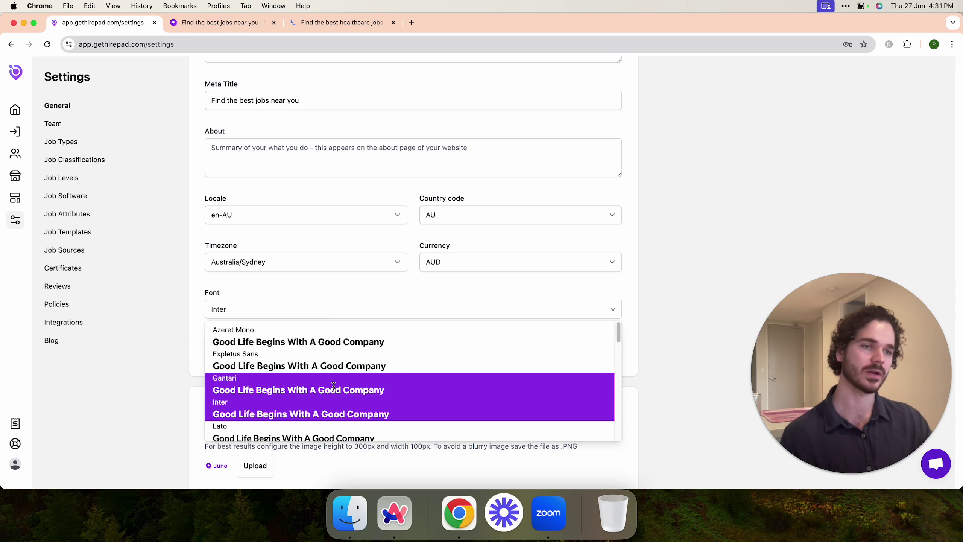
scroll(333, 386, "down", 4)
left_click(319, 369)
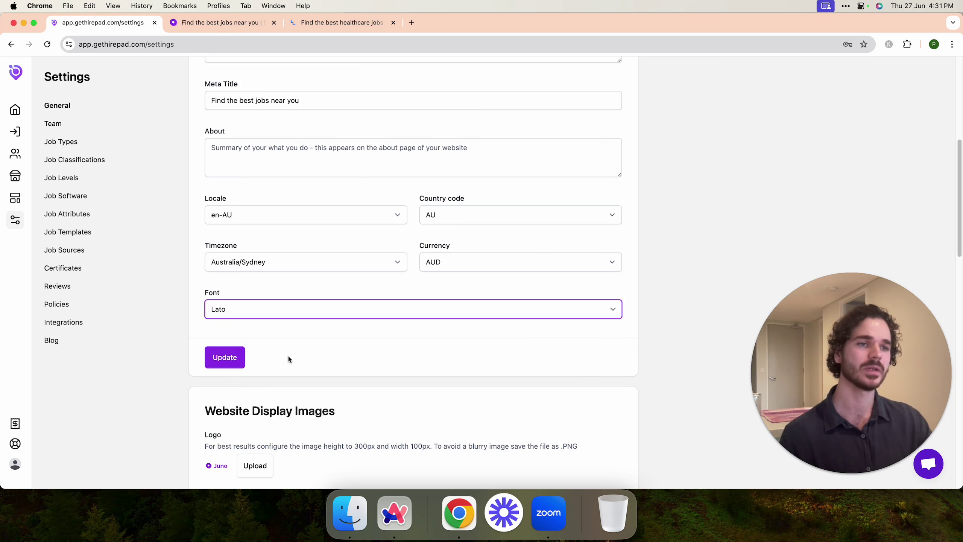
left_click(227, 357)
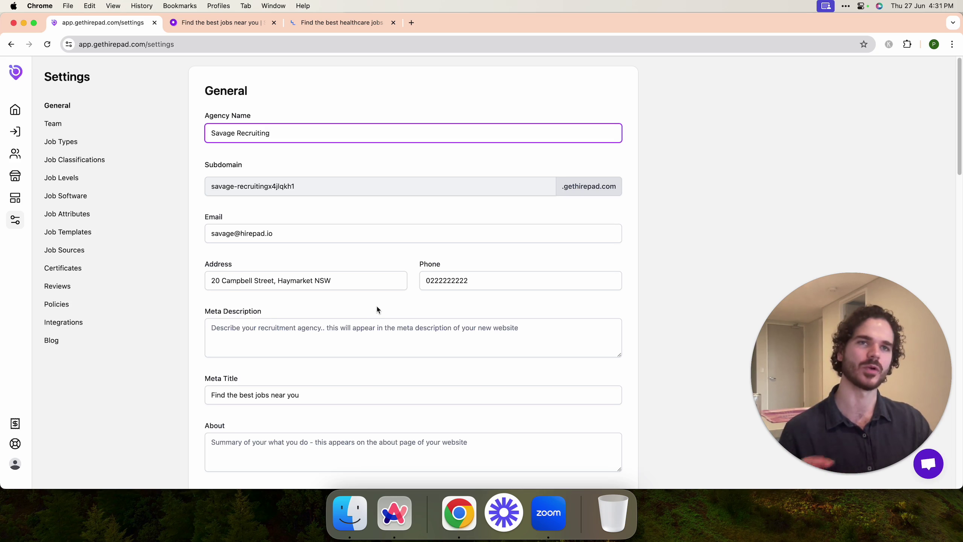
- Review the general settings for website display images, custom domain DNS records and social media links
scroll(377, 309, "down", 10)
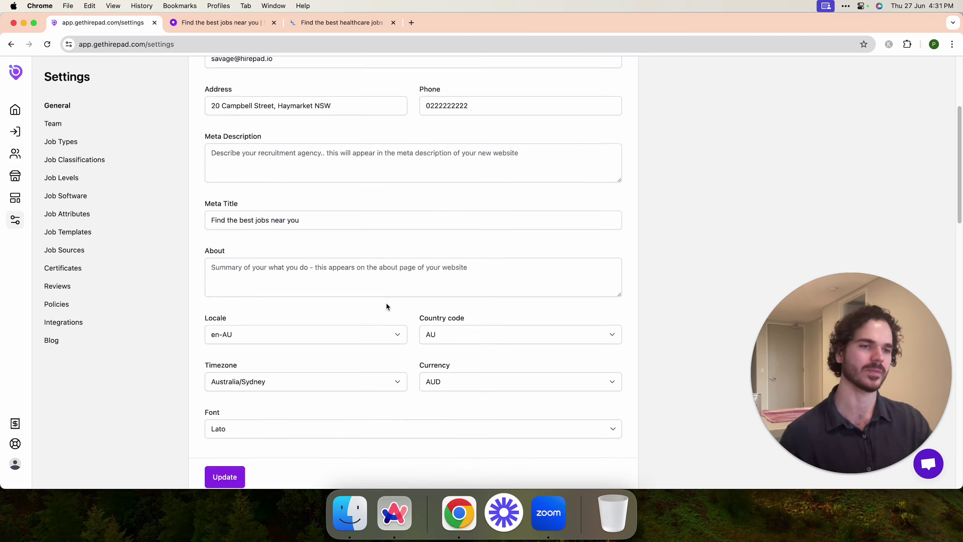
scroll(408, 310, "down", 7)
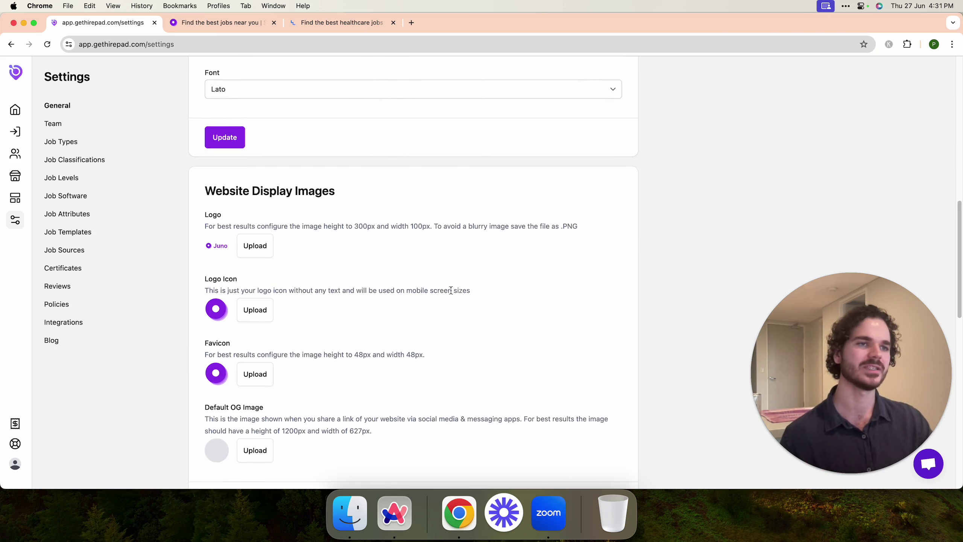
scroll(252, 288, "down", 3)
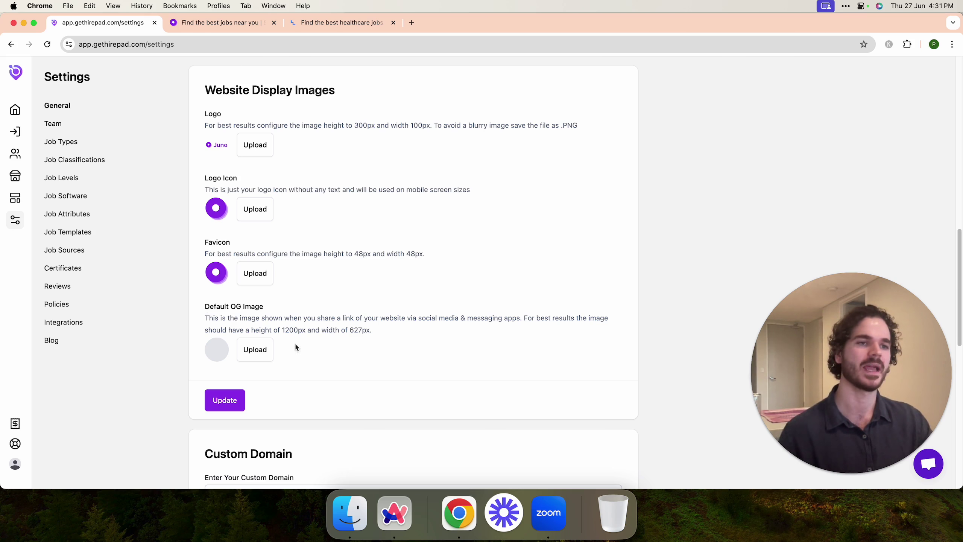
scroll(263, 352, "down", 5)
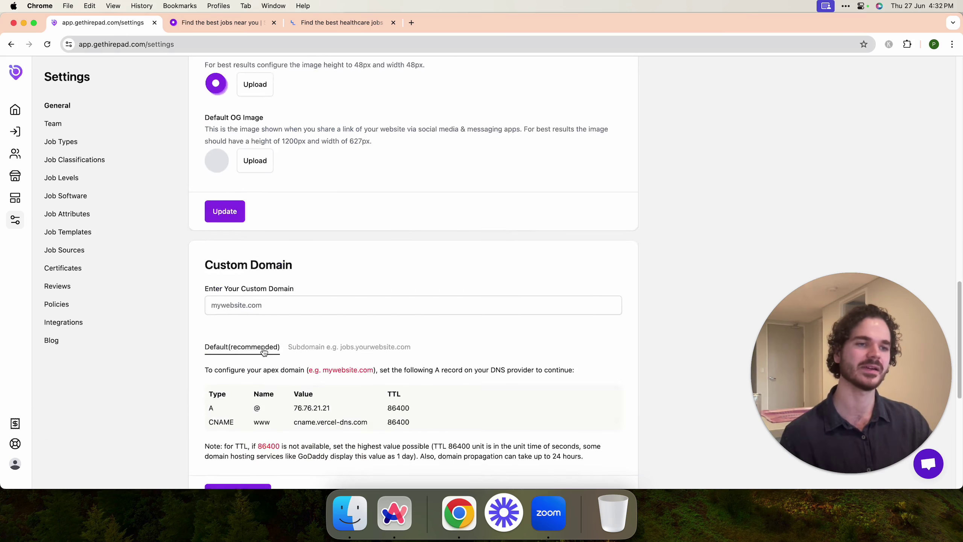
scroll(263, 352, "down", 3)
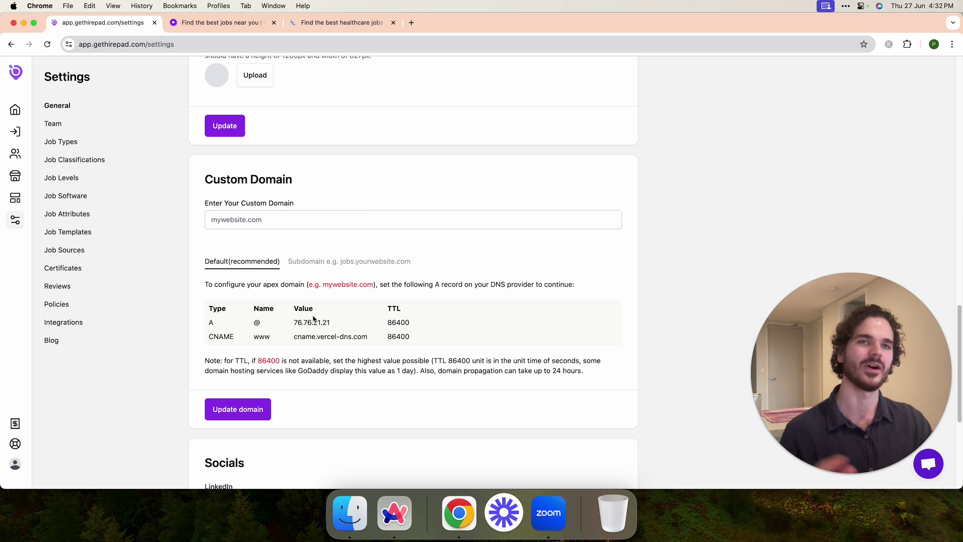
scroll(371, 272, "down", 6)
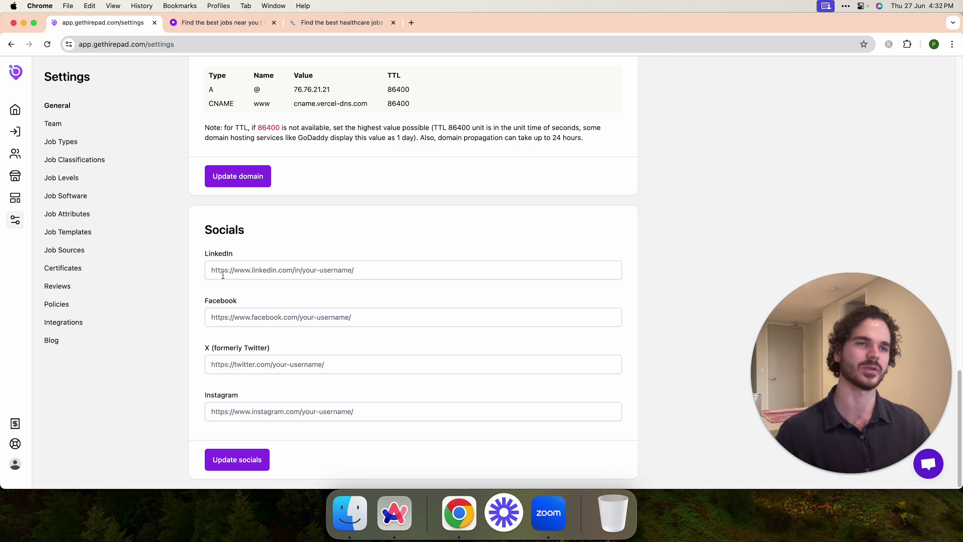
- View the team settings and the form for inviting a team member, and close it without sending an invite
left_click(50, 129)
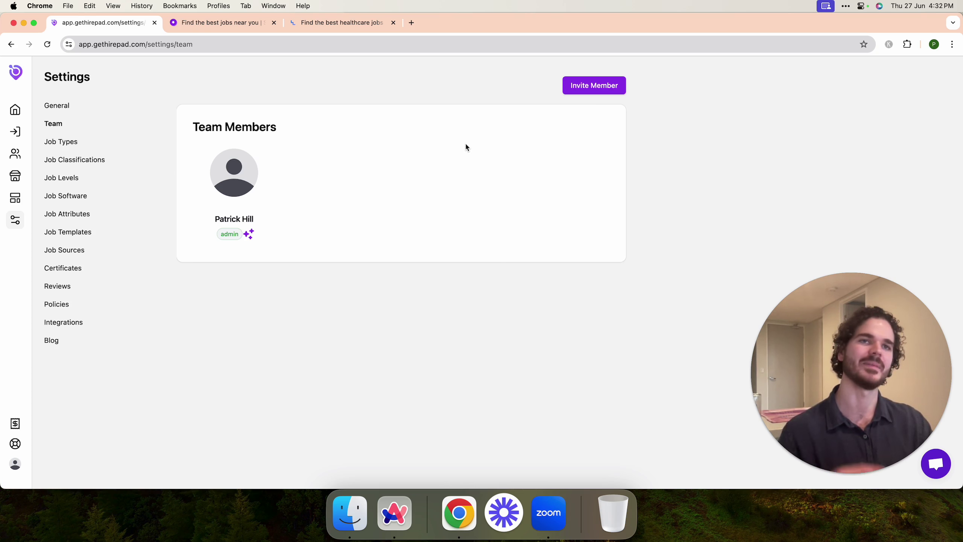
left_click(599, 94)
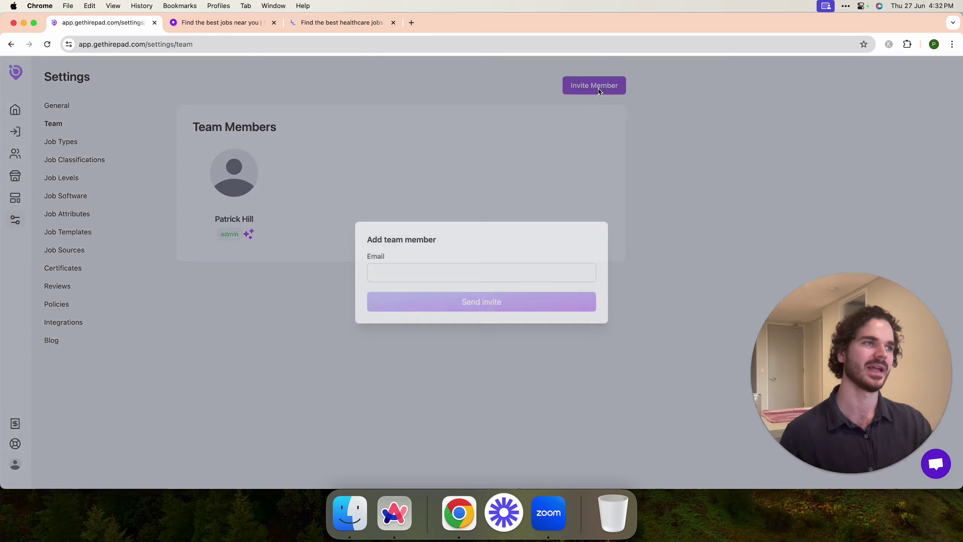
left_click(405, 269)
left_click(408, 238)
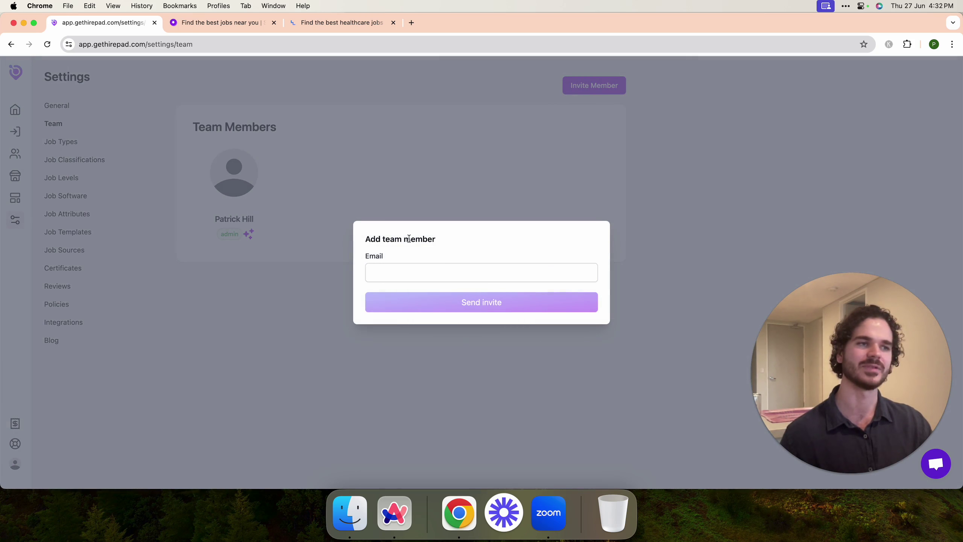
left_click(331, 277)
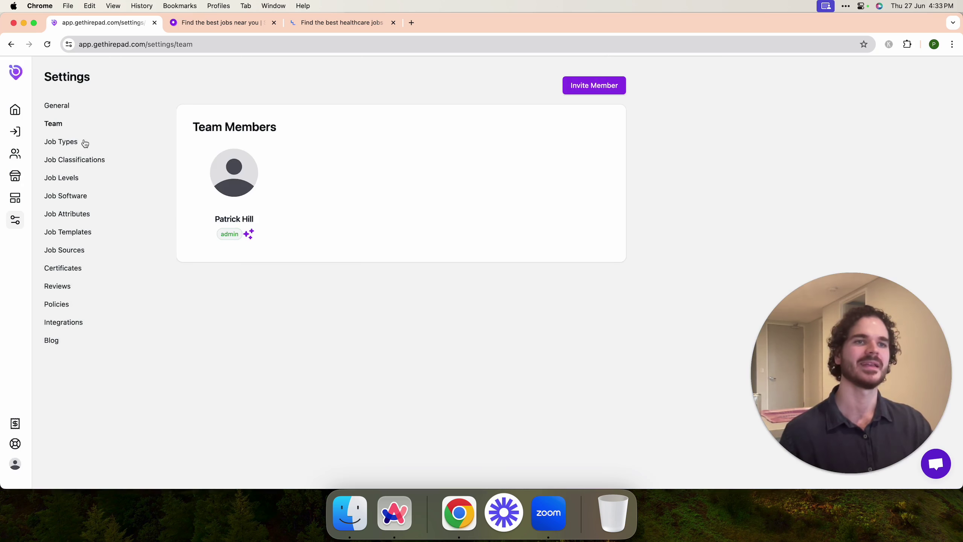
- Reorder the job types so that Full-time comes first and Part-time second, ahead of Locum, and update them
left_click(67, 143)
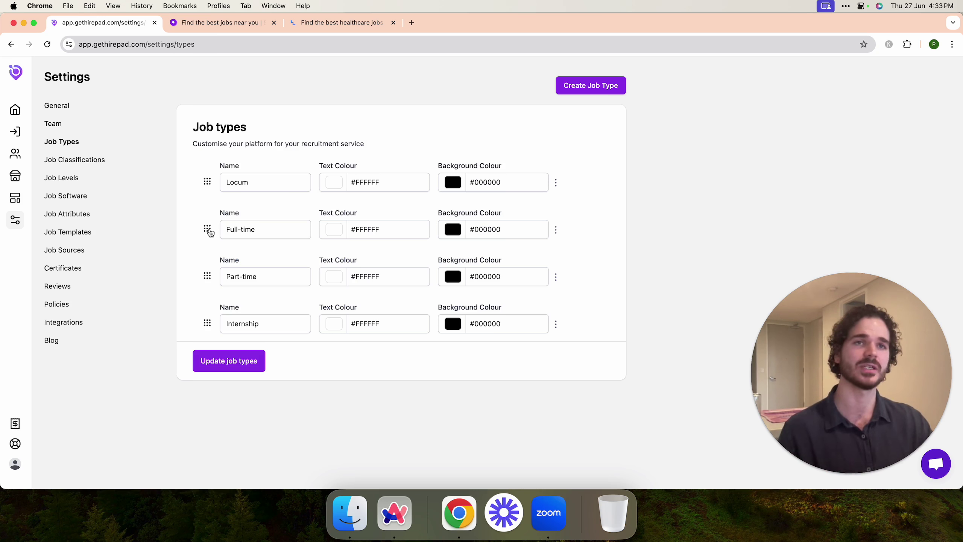
left_click_drag(210, 232, 208, 186)
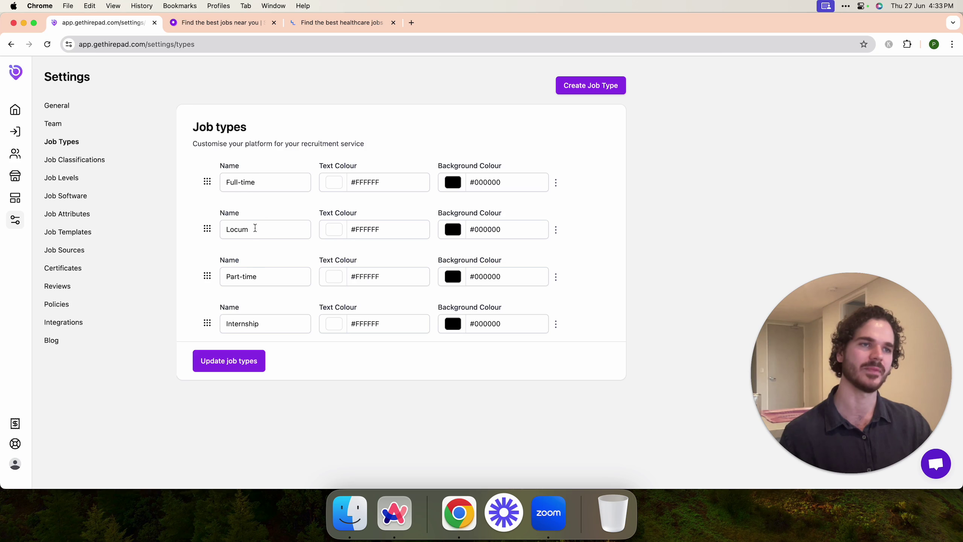
left_click_drag(207, 276, 208, 229)
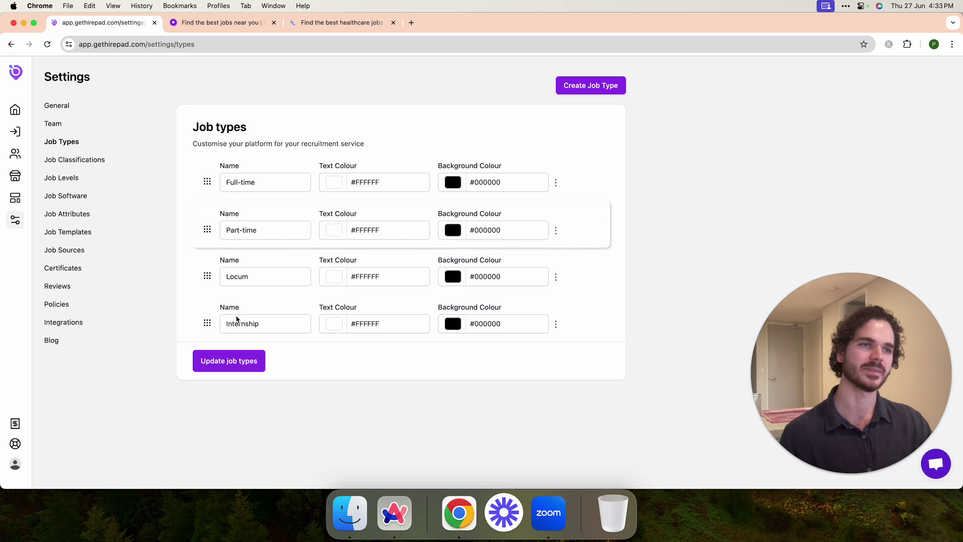
left_click(235, 363)
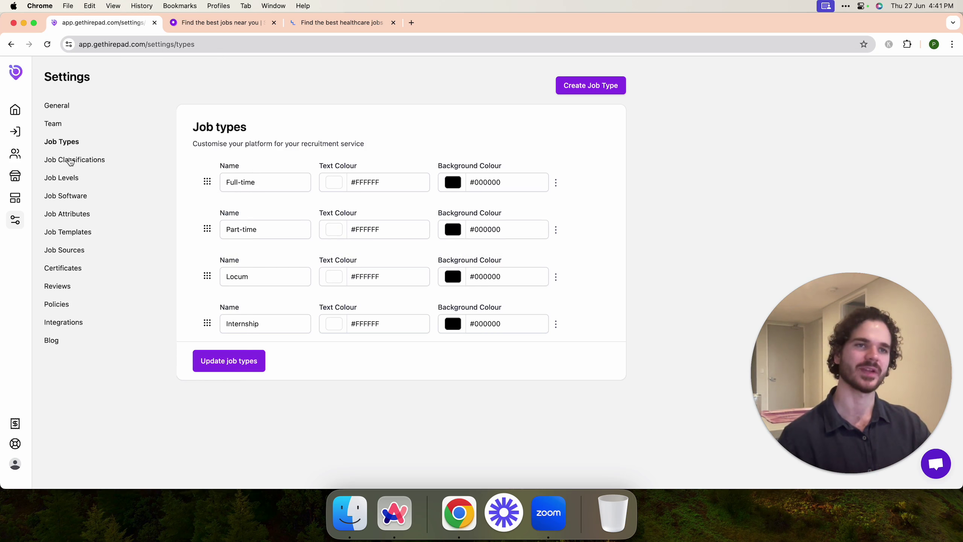
- Archive the Emergency Medicine job classification in the settings
left_click(71, 162)
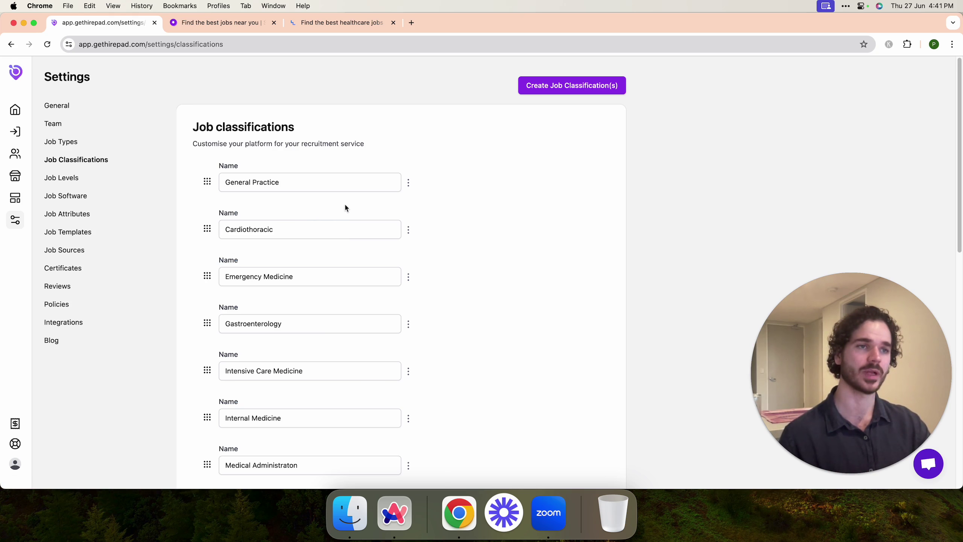
scroll(447, 307, "down", 1)
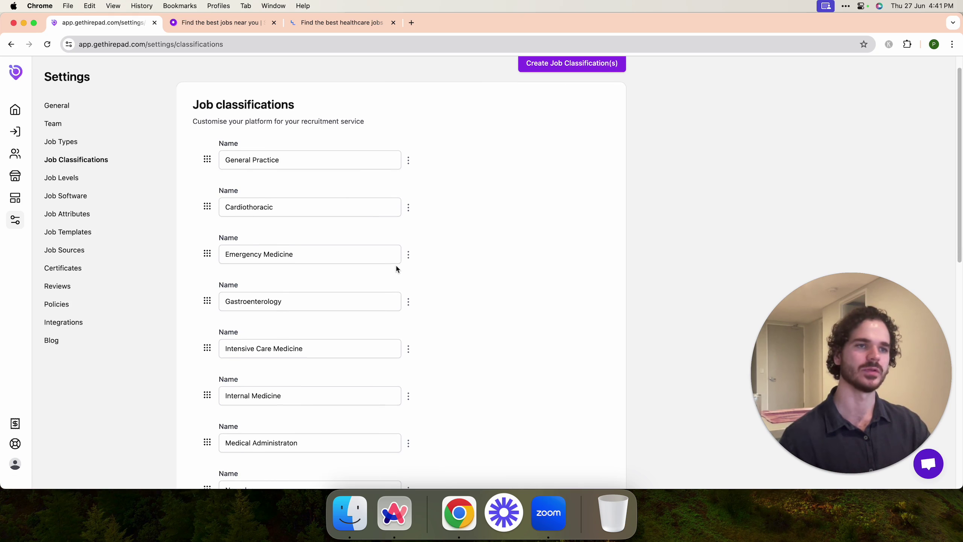
left_click(408, 255)
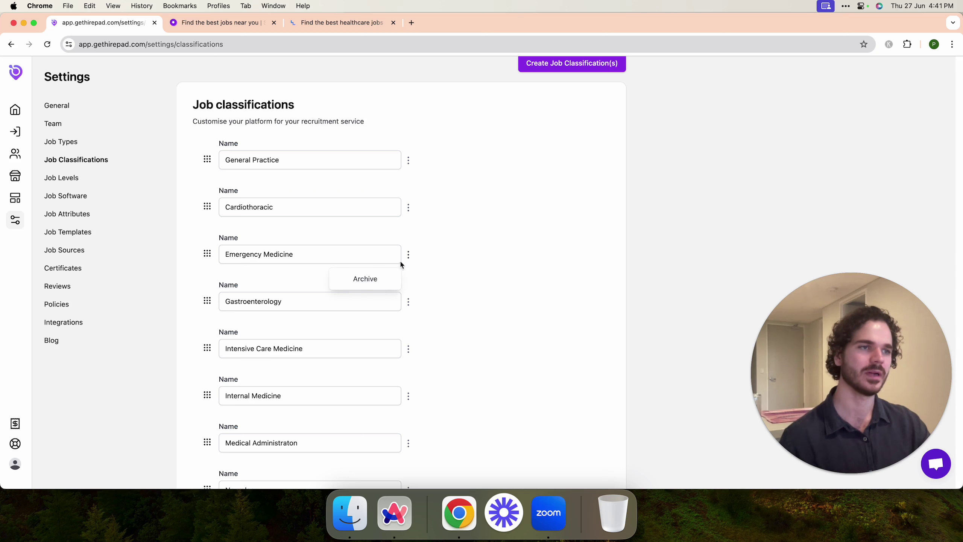
left_click(376, 283)
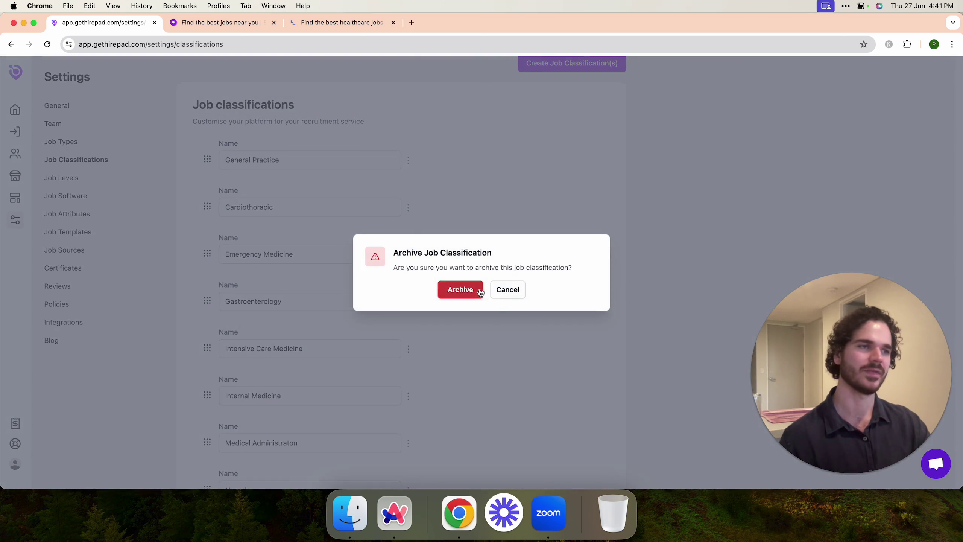
left_click(459, 287)
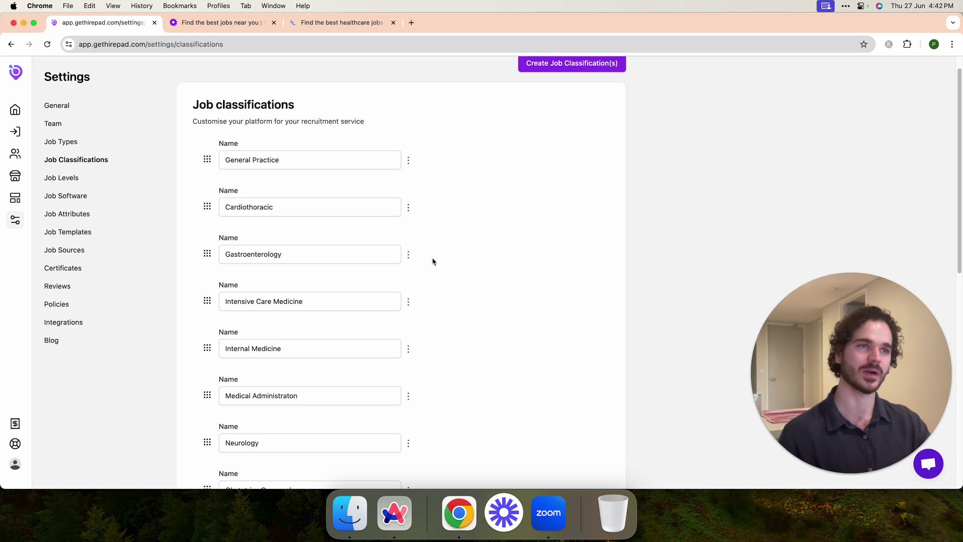
- Create a custom job classification named Optometrist
scroll(434, 262, "up", 1)
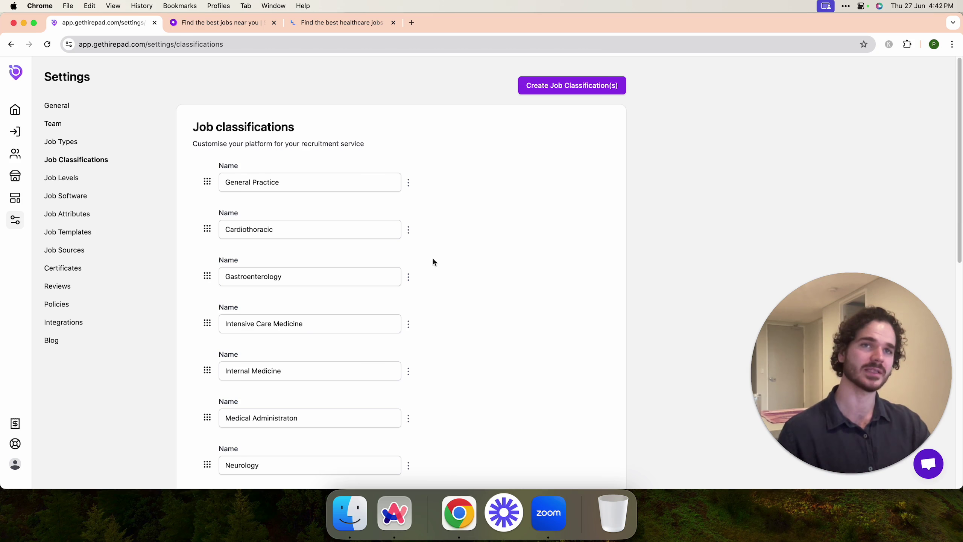
left_click(567, 91)
left_click(419, 157)
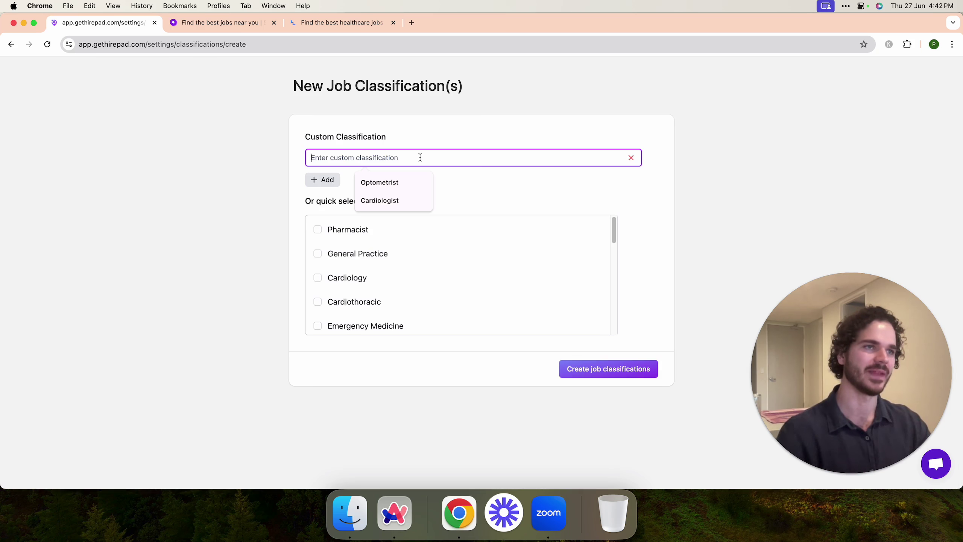
type("Optom")
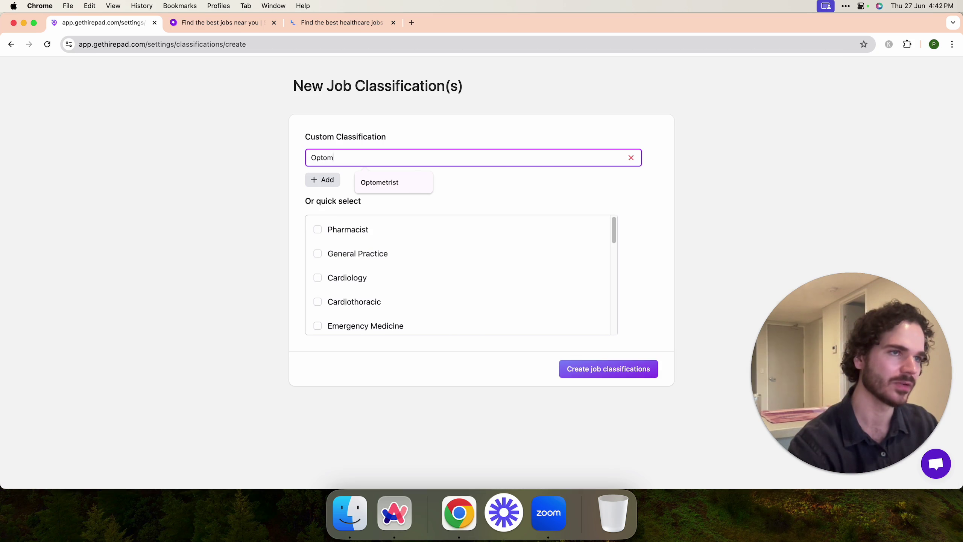
type("etrist")
key("Return")
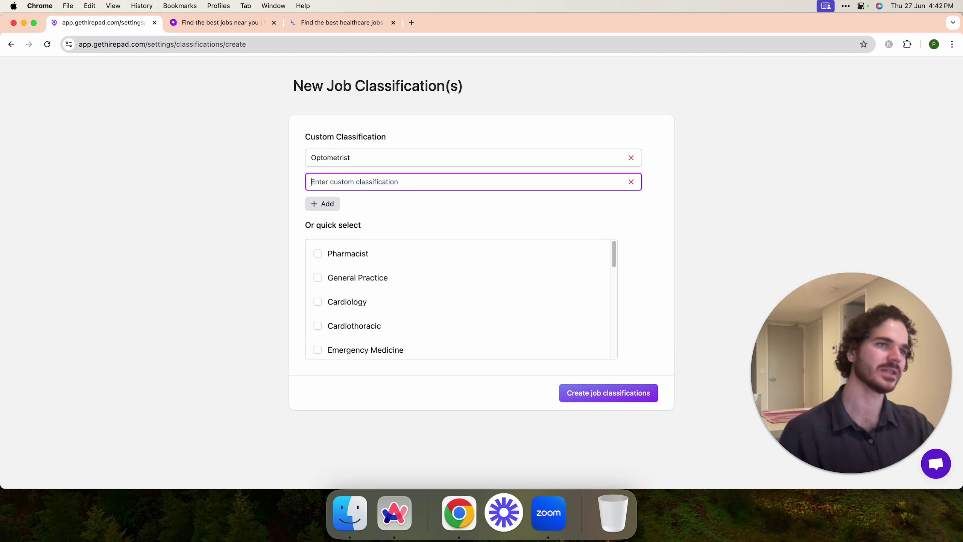
left_click(608, 394)
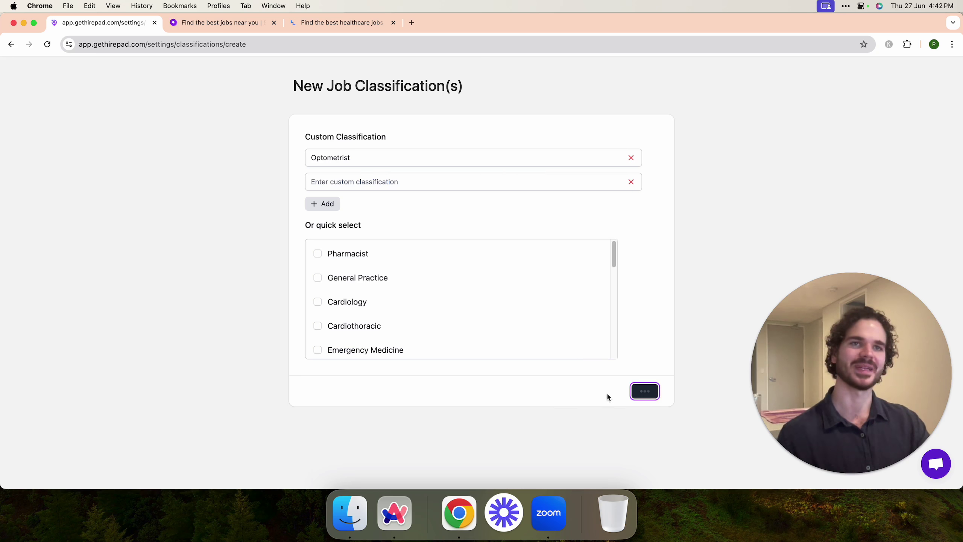
- Move the Optometrist classification to the top of the list, above General Practice, and update the job classifications
scroll(436, 294, "down", 10)
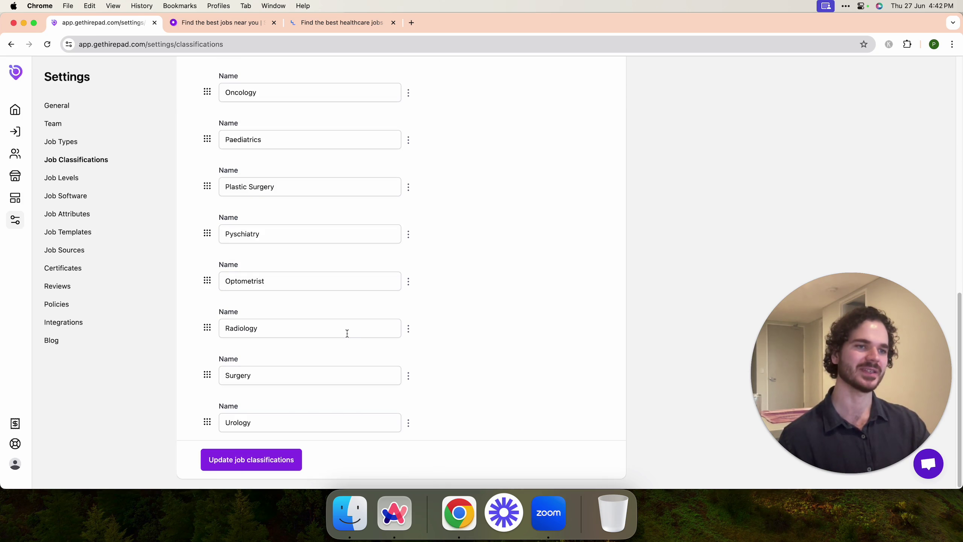
scroll(233, 299, "up", 10)
scroll(211, 287, "down", 6)
scroll(211, 287, "down", 3)
left_click_drag(207, 280, 202, 155)
scroll(214, 207, "up", 5)
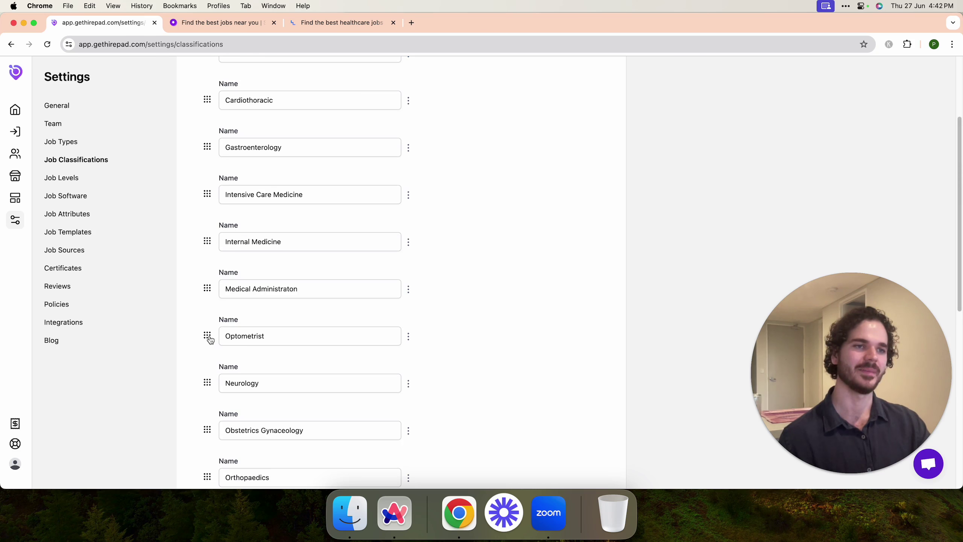
left_click_drag(209, 334, 213, 157)
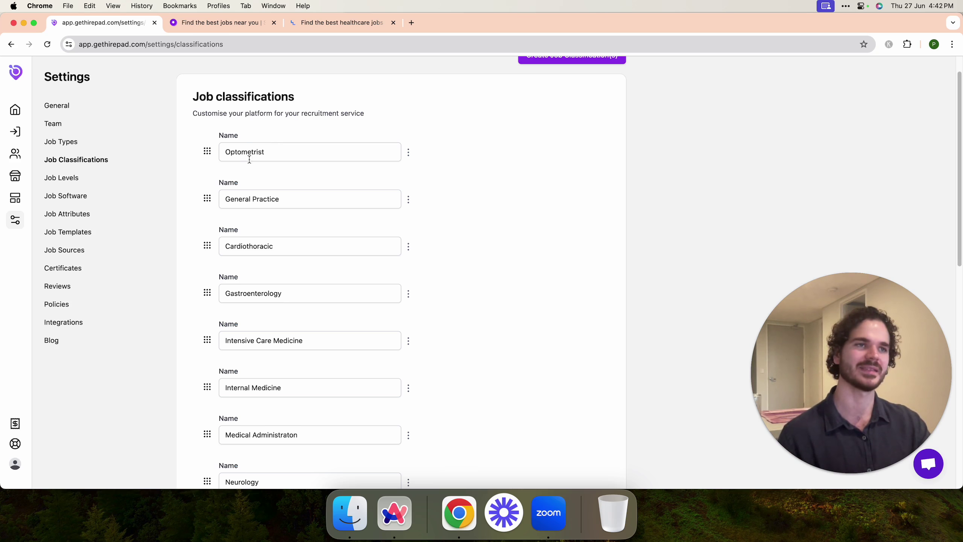
scroll(280, 333, "down", 10)
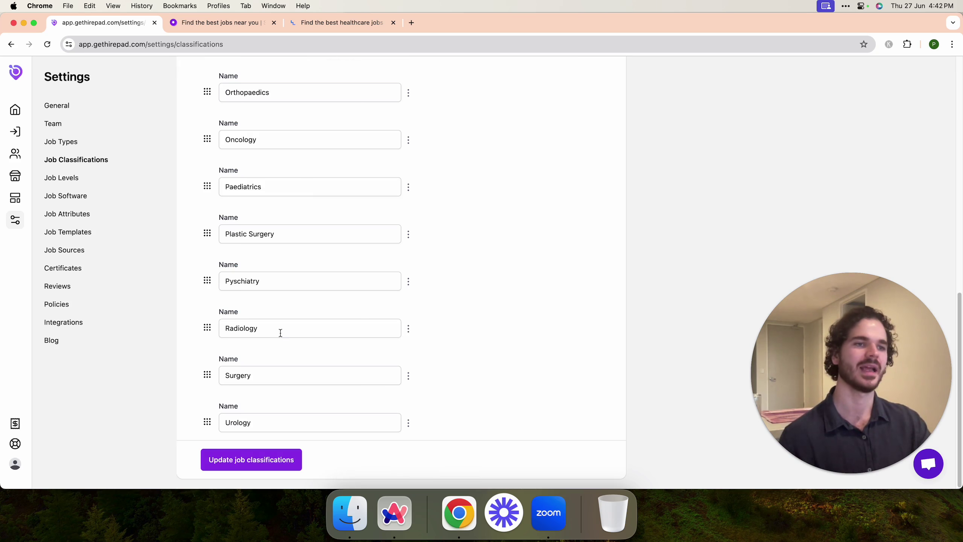
left_click(246, 459)
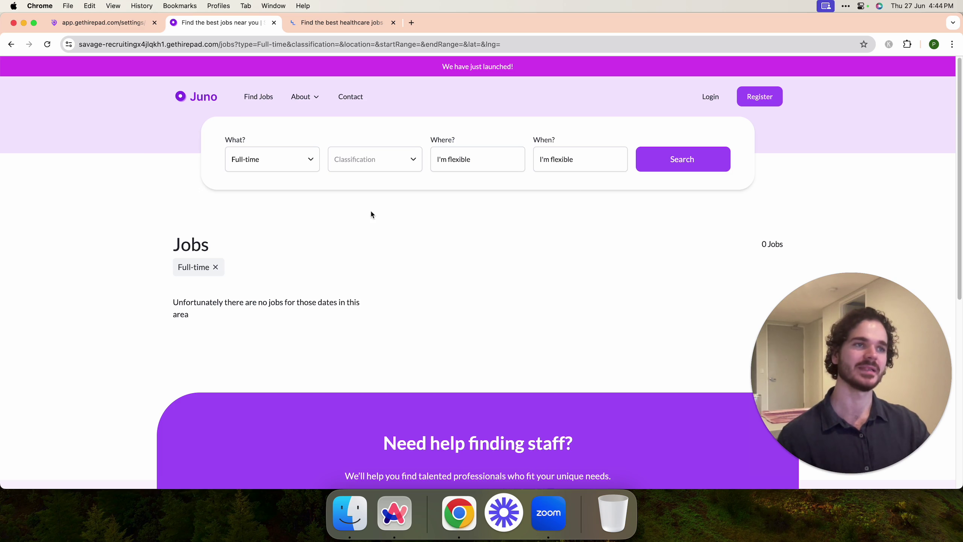
- Search the agency website's jobs page for full-time jobs with the Optometrist classification
left_click(415, 163)
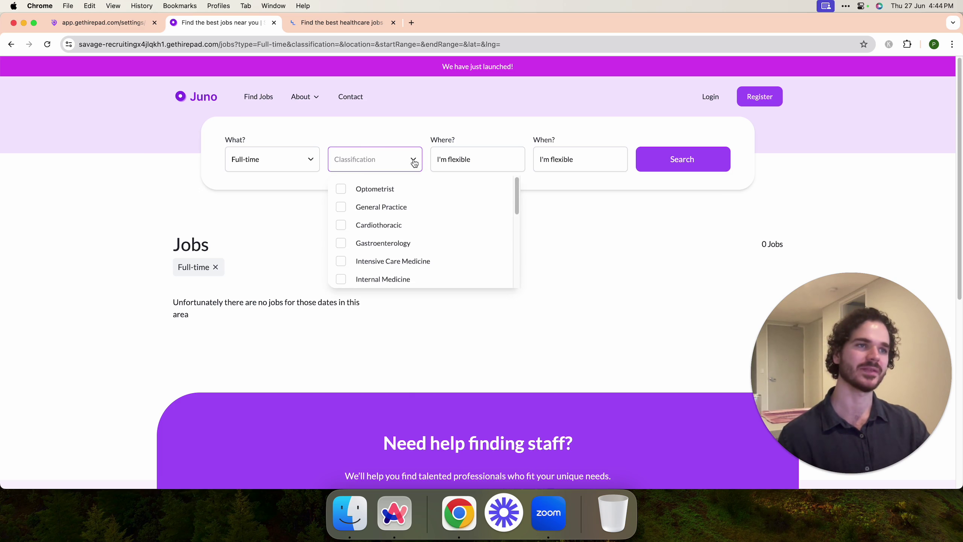
left_click(341, 189)
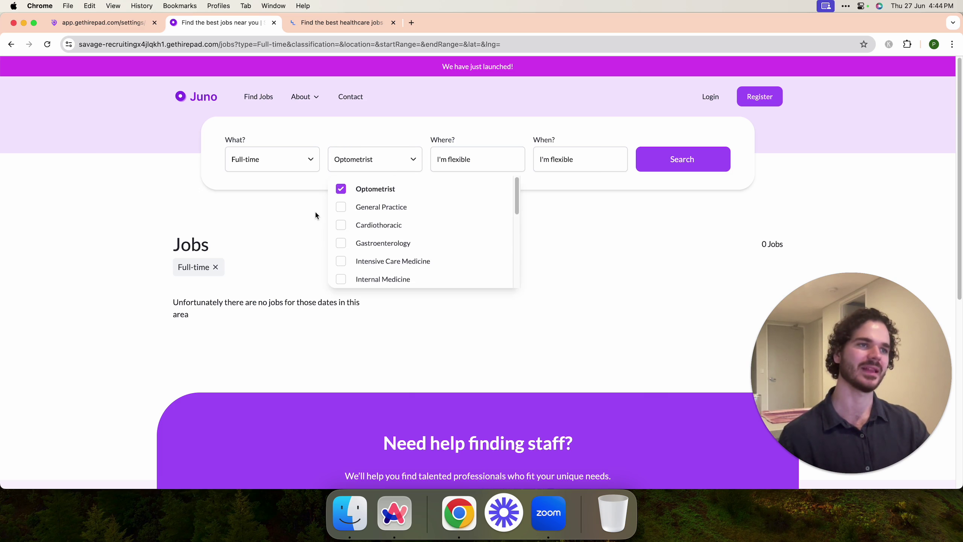
left_click(690, 159)
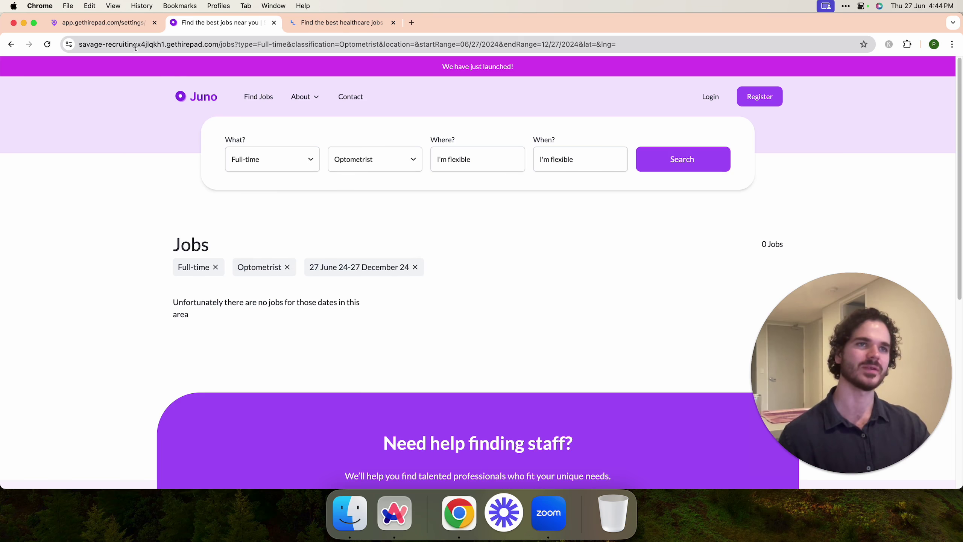
- Start a new candidate certificate in the agency's settings and name it CPR Training
left_click(113, 24)
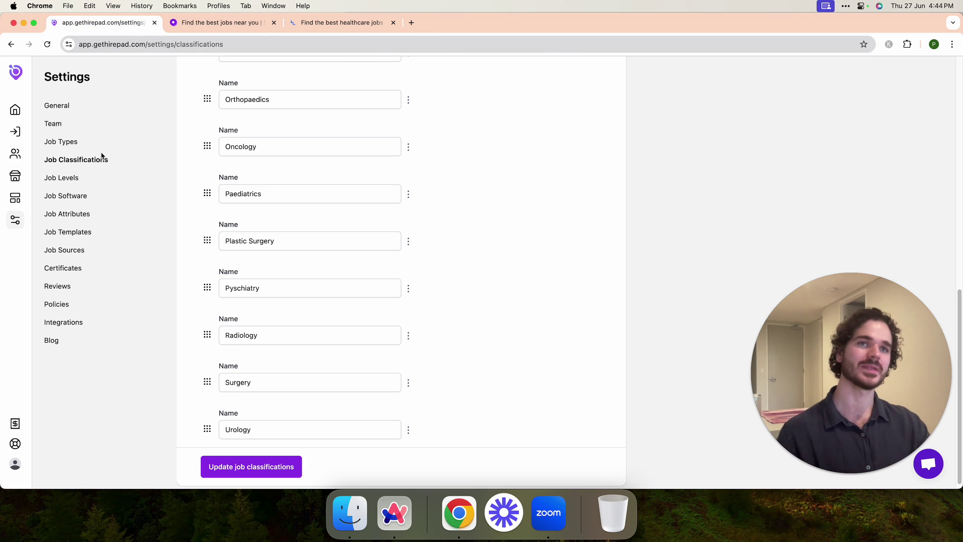
left_click(77, 273)
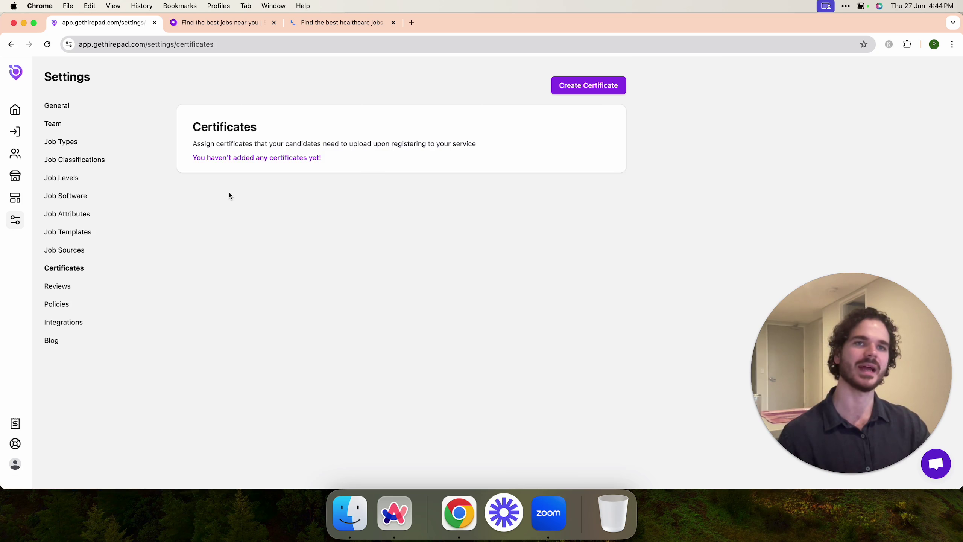
left_click(580, 86)
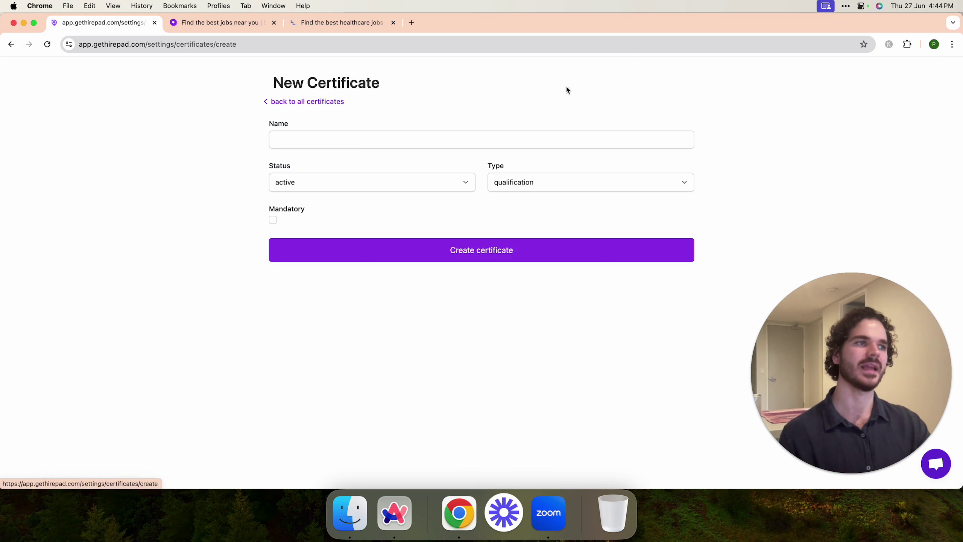
left_click(352, 141)
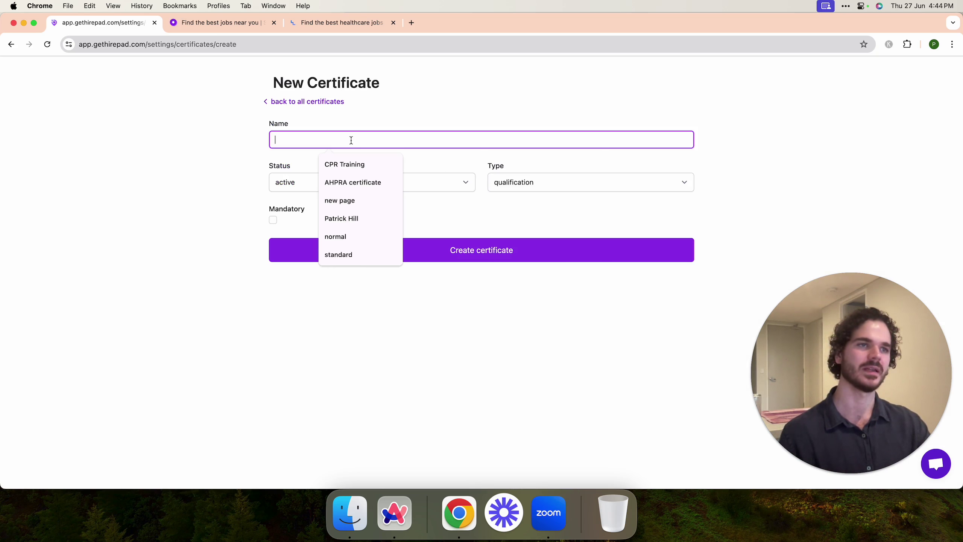
left_click(346, 164)
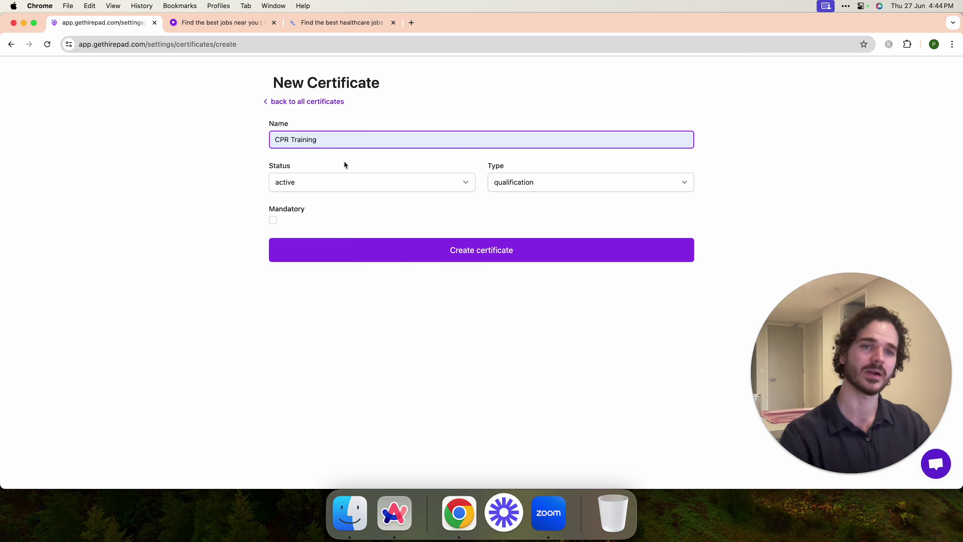
left_click(310, 156)
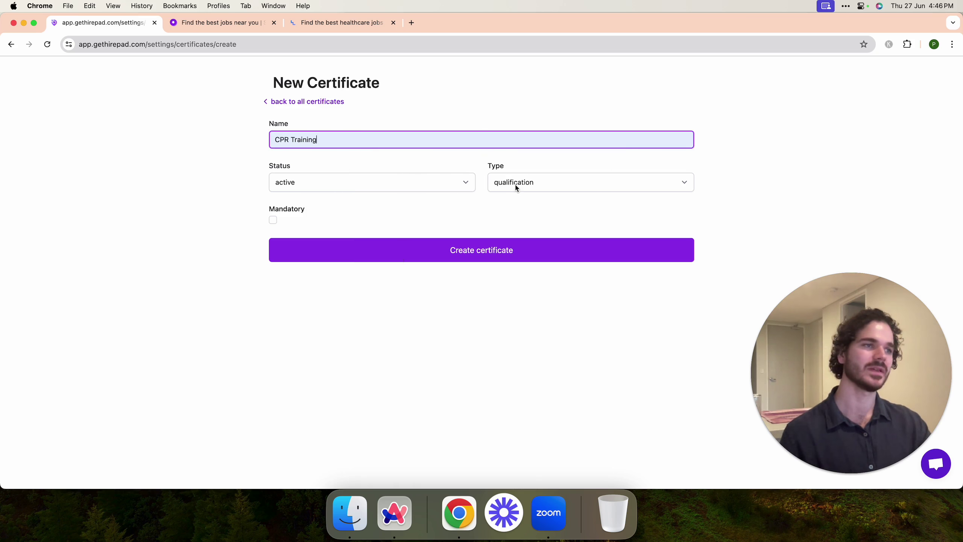
- Set the certificate's type to training, mark it as mandatory and create it
left_click(519, 185)
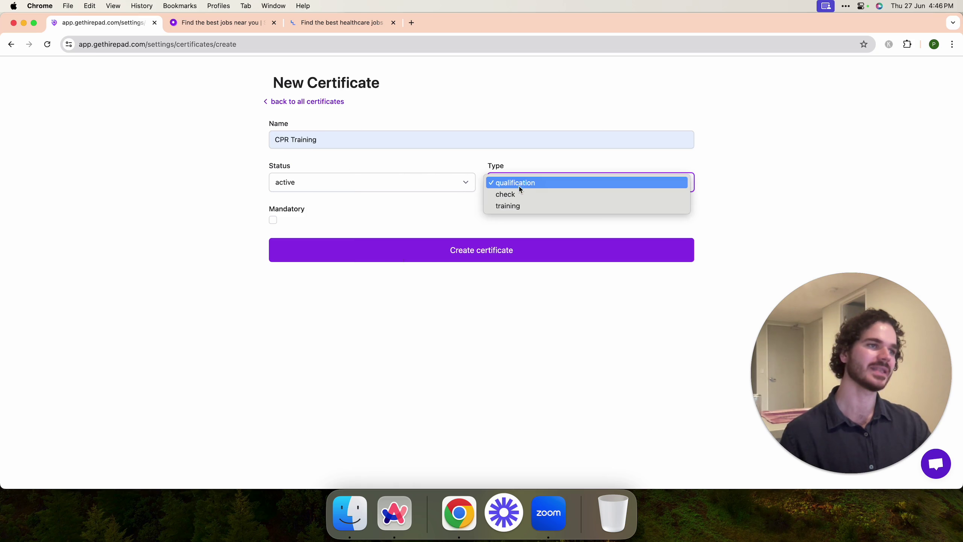
left_click(516, 208)
left_click(370, 214)
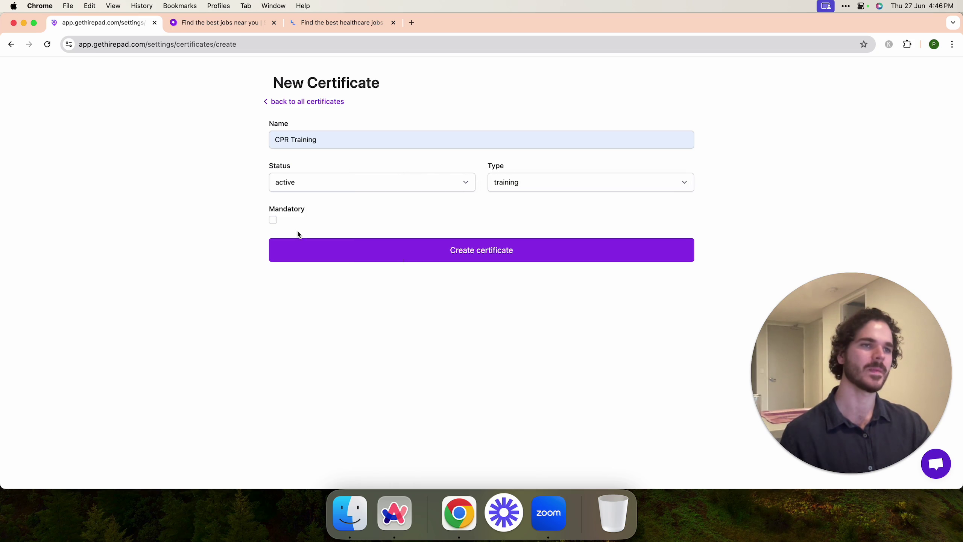
left_click(272, 220)
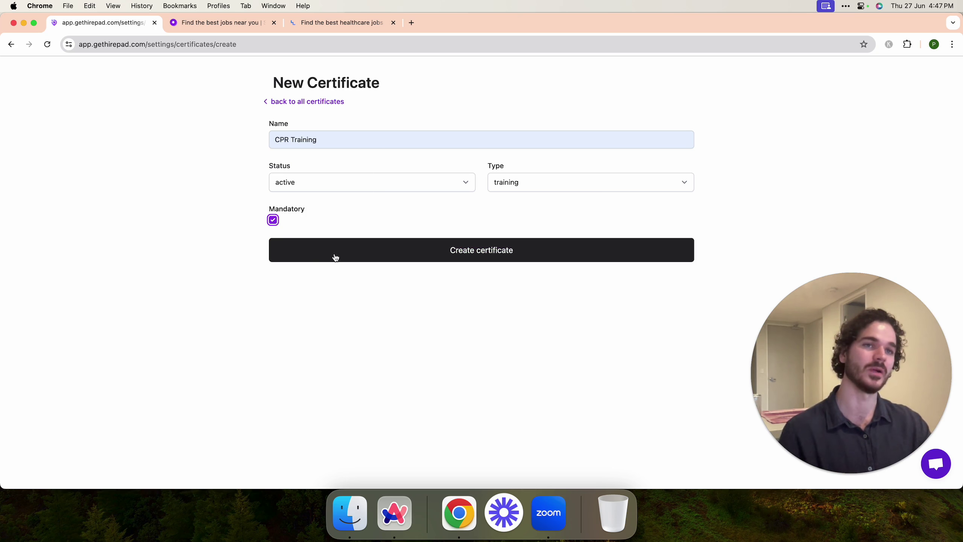
left_click(419, 254)
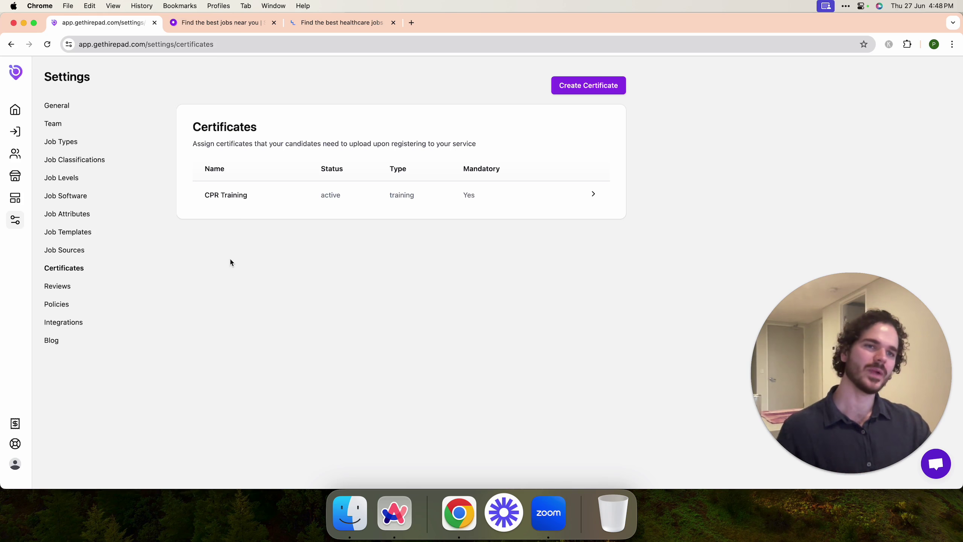
- Start a new review titled "Outstanding Support and Guidance" with the description "Best recruitment agency"
left_click(61, 291)
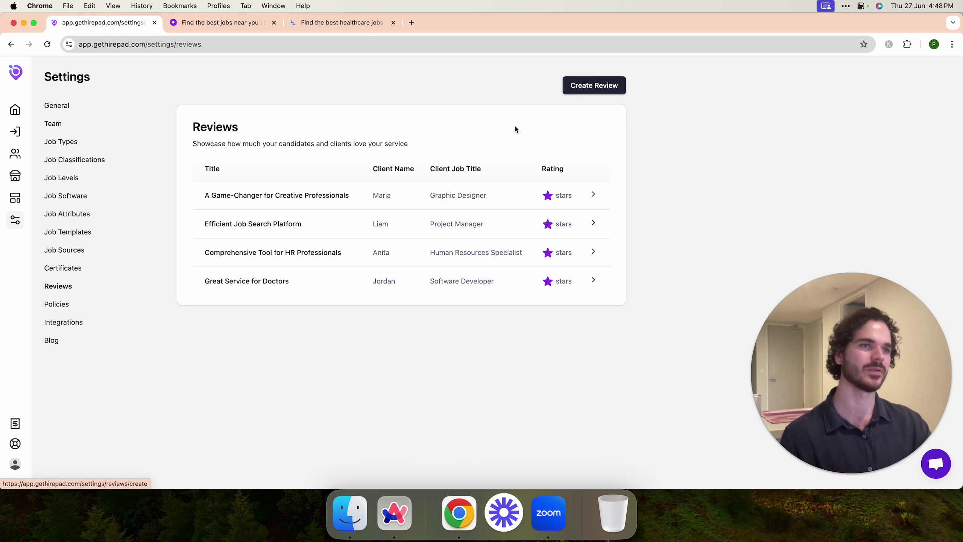
left_click(557, 104)
left_click(334, 153)
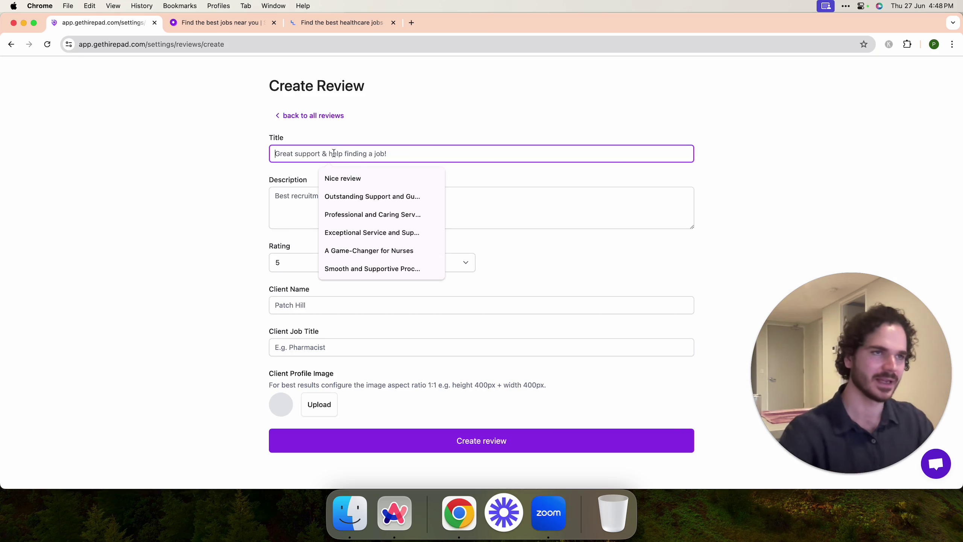
left_click(353, 196)
left_click(340, 211)
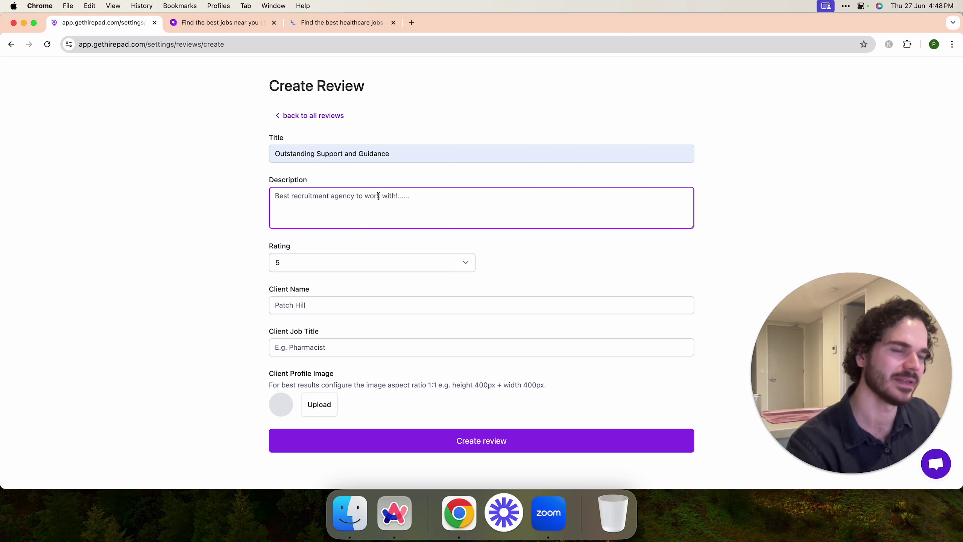
type("Best recruit")
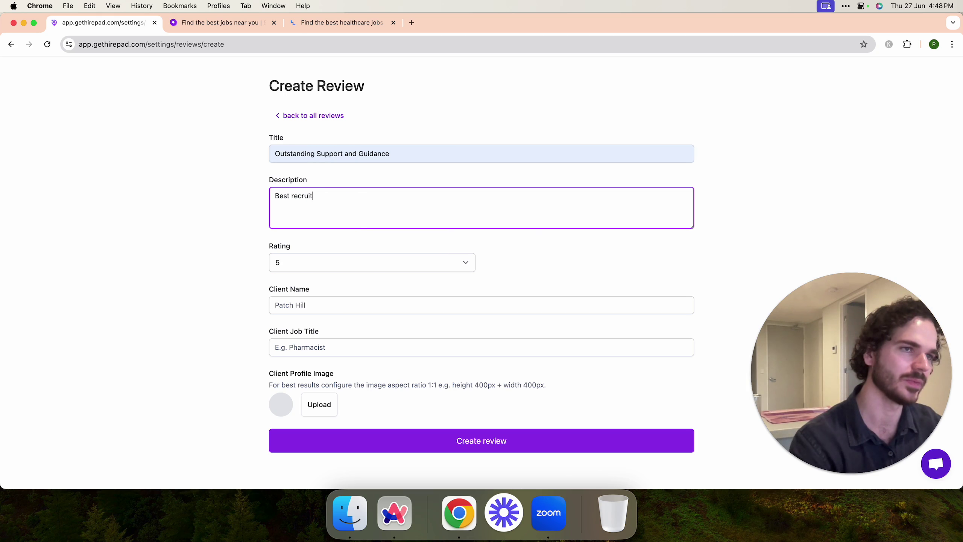
type("ment agency")
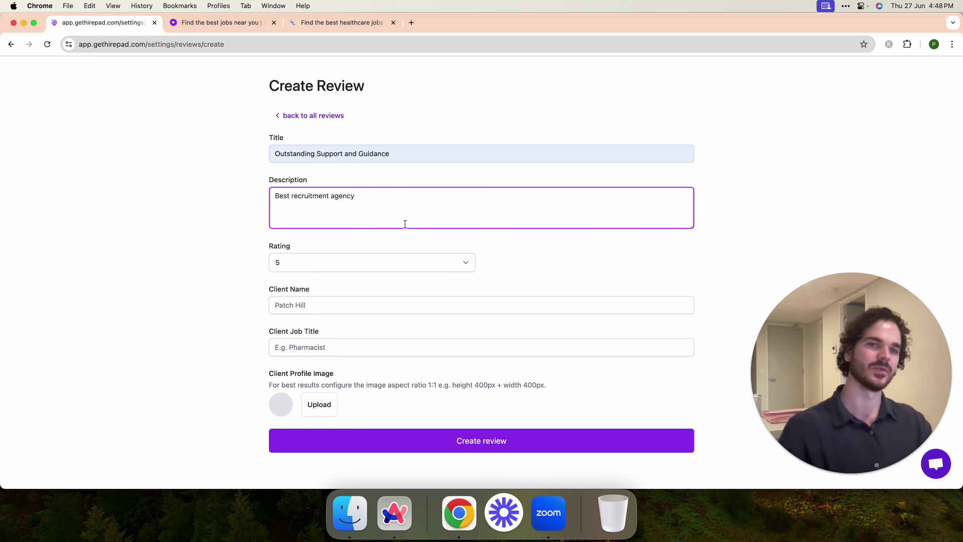
- Give the review a rating of 5, enter the client's name and the job title Pharmacist, and create the review
left_click(425, 262)
left_click(424, 263)
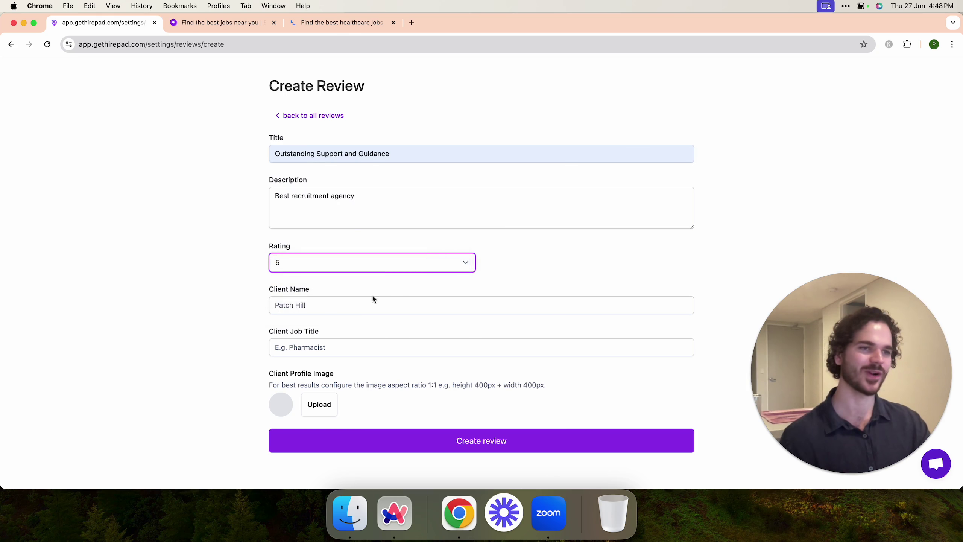
left_click(324, 306)
left_click(334, 350)
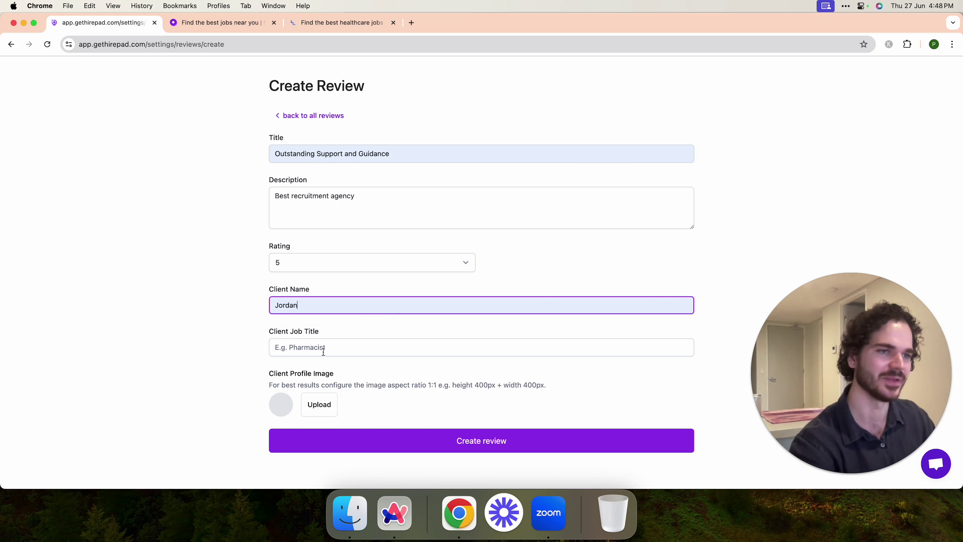
left_click(324, 351)
left_click(341, 371)
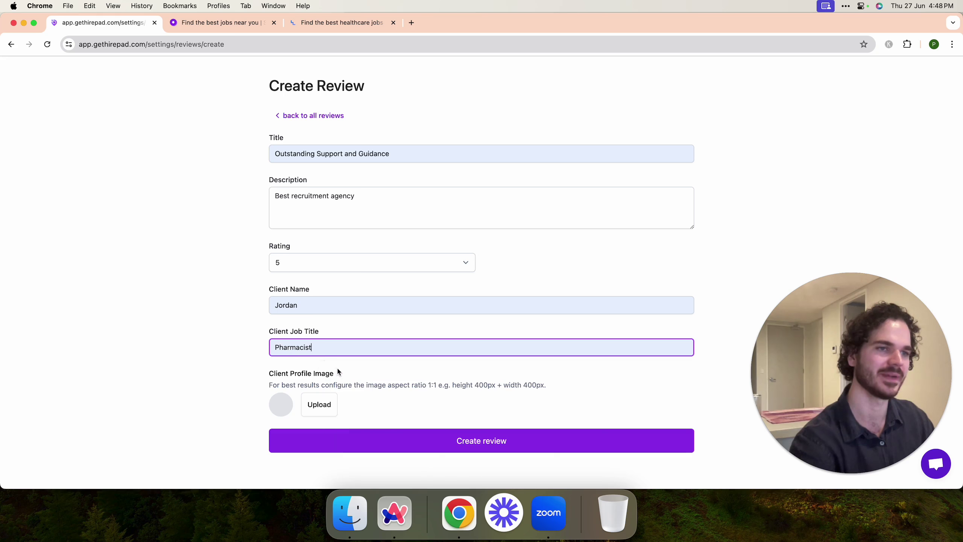
left_click(239, 361)
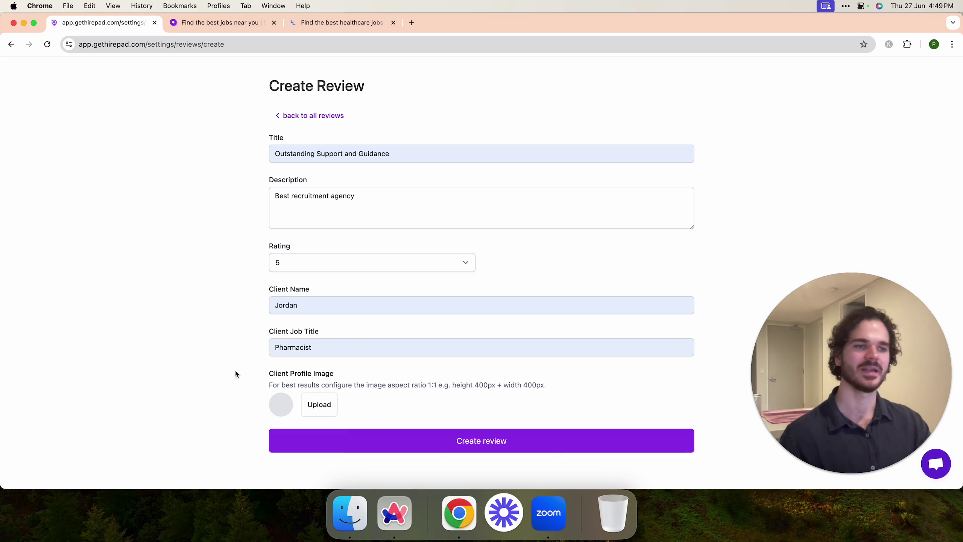
left_click_drag(235, 374, 340, 381)
left_click(341, 374)
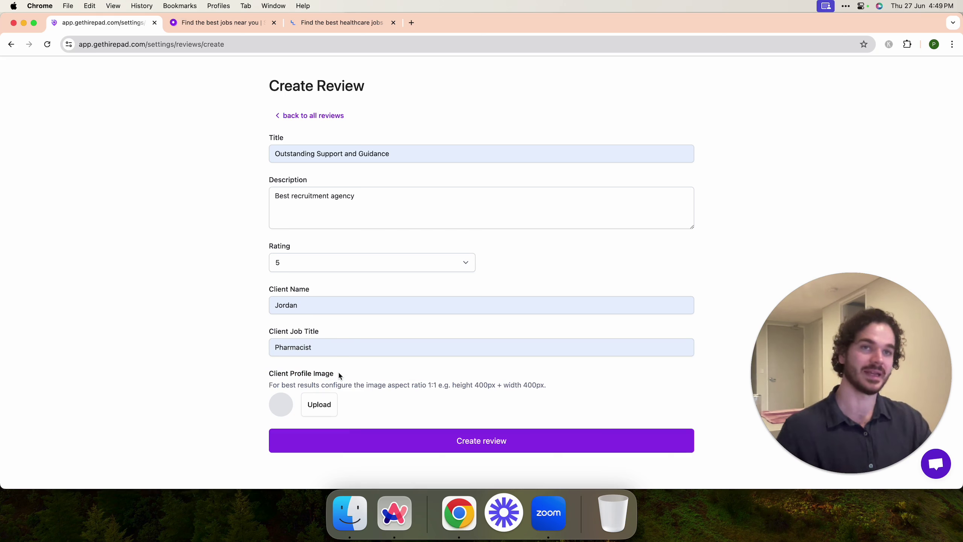
left_click(455, 448)
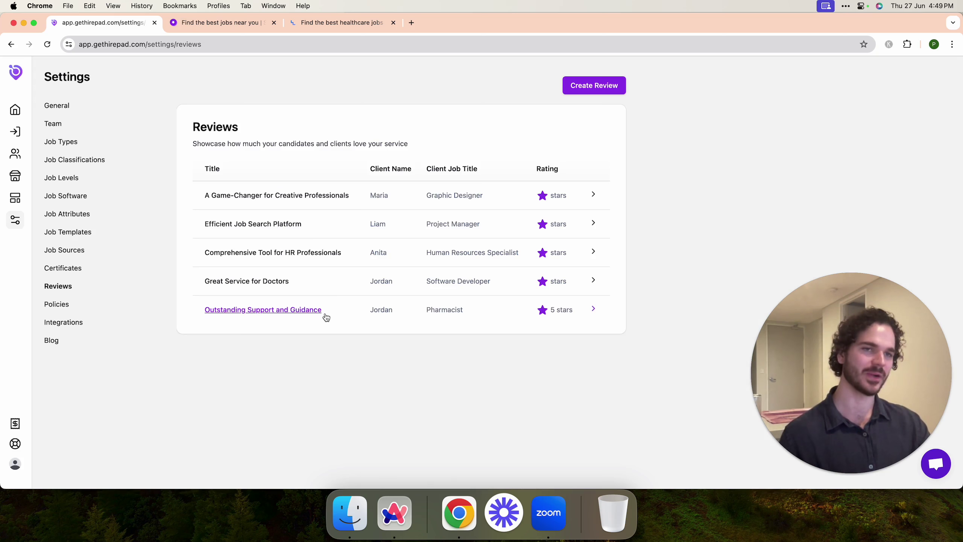
- Look over the new website policy form and its type options, and return to the policies list
left_click(60, 306)
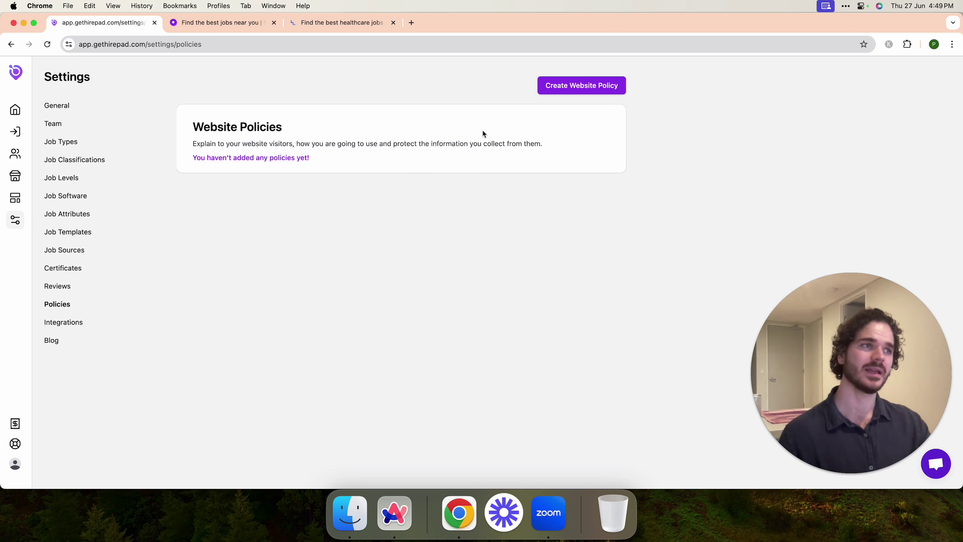
left_click(552, 88)
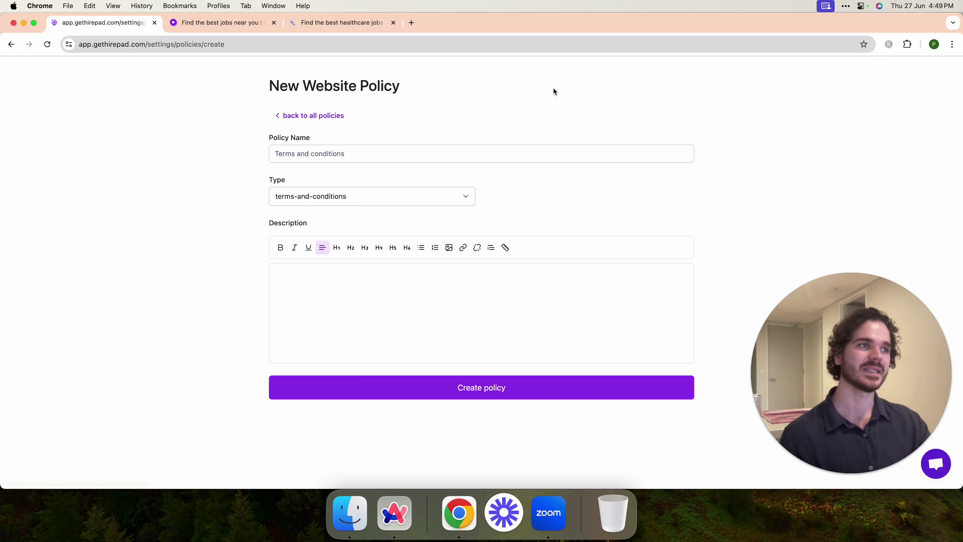
left_click(361, 201)
left_click(360, 171)
left_click(309, 116)
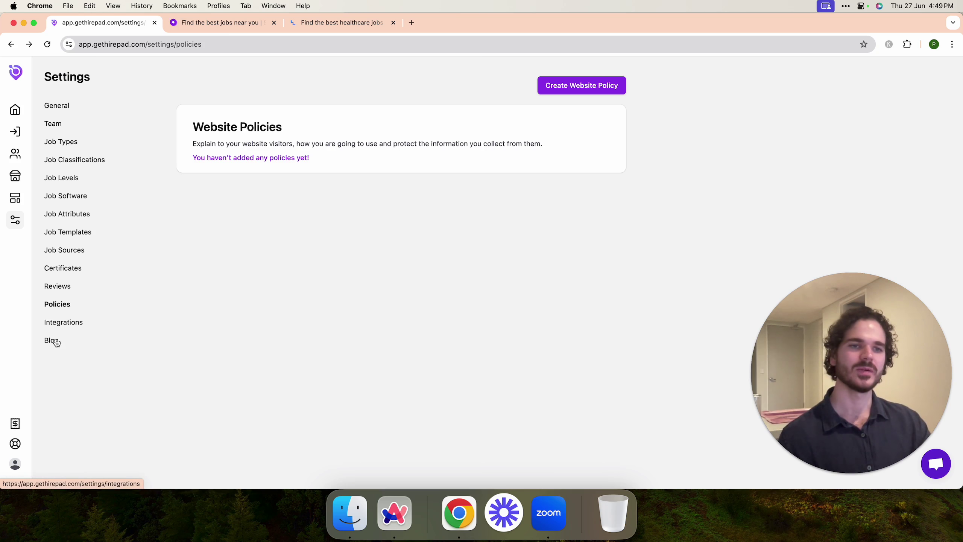
- View the Google Places integration setting and try the location suggestions for "brisbane" in the agency website's job search
left_click(62, 323)
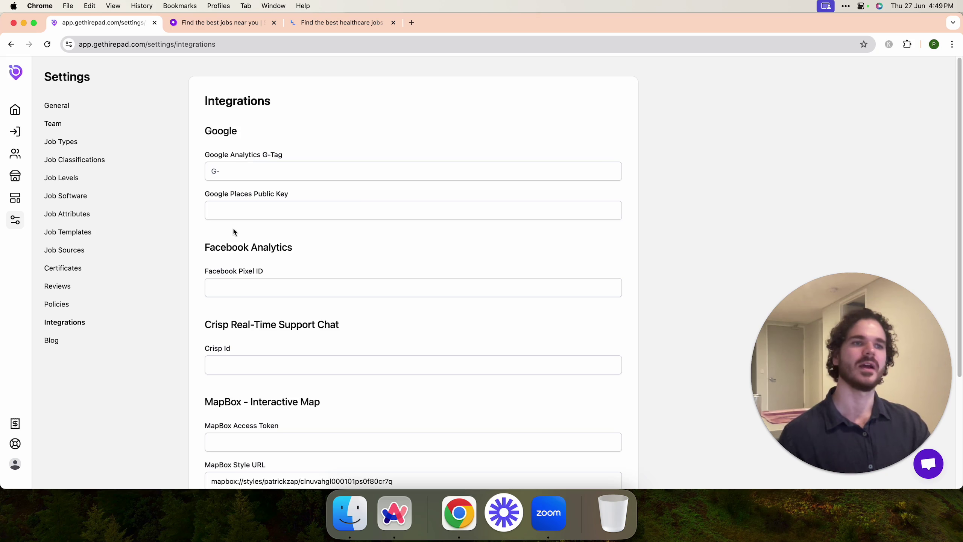
left_click(289, 192)
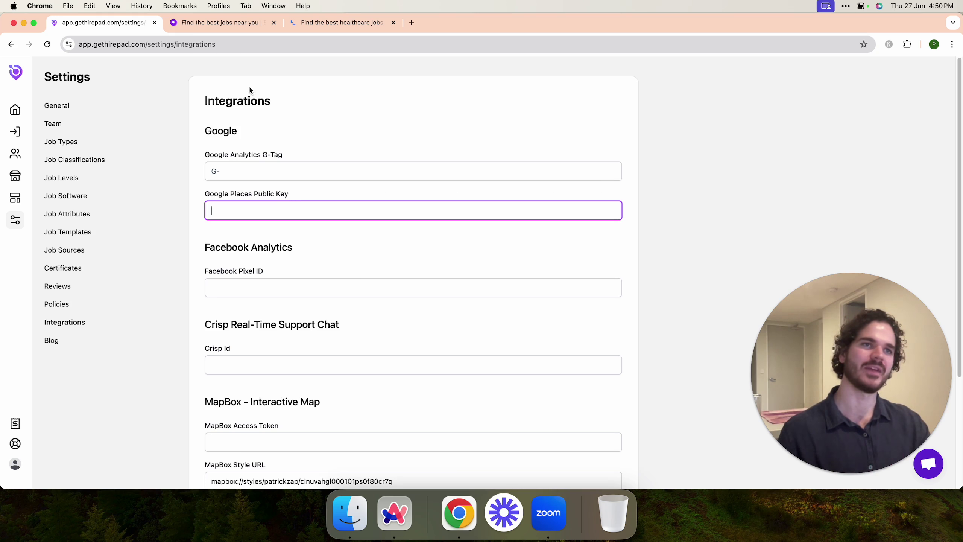
left_click(224, 23)
scroll(330, 163, "down", 10)
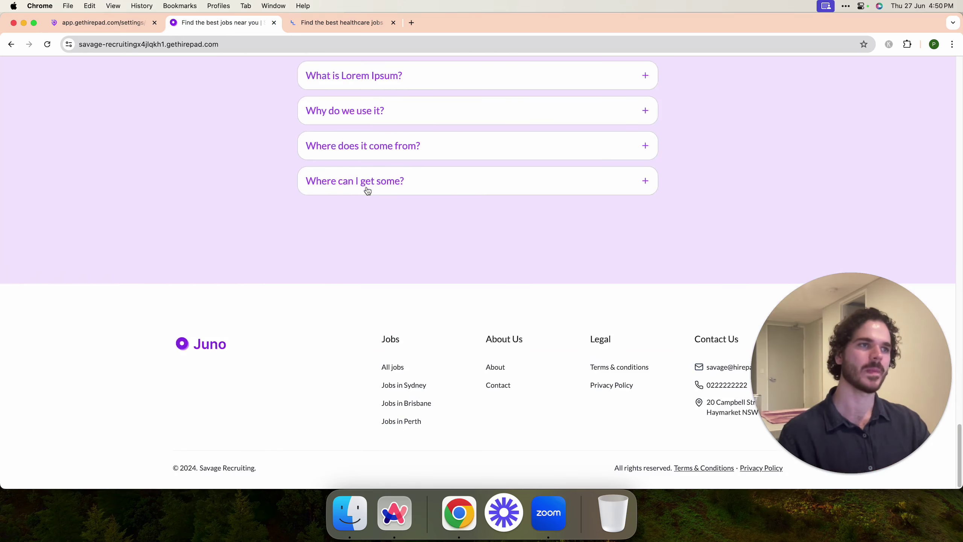
scroll(372, 197, "up", 20)
left_click(458, 440)
type("brisbane")
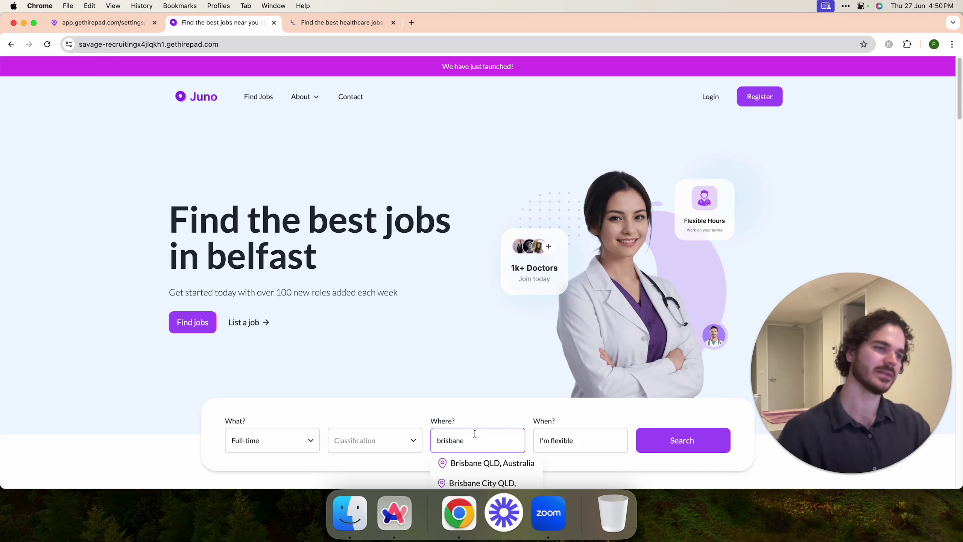
scroll(477, 446, "down", 1)
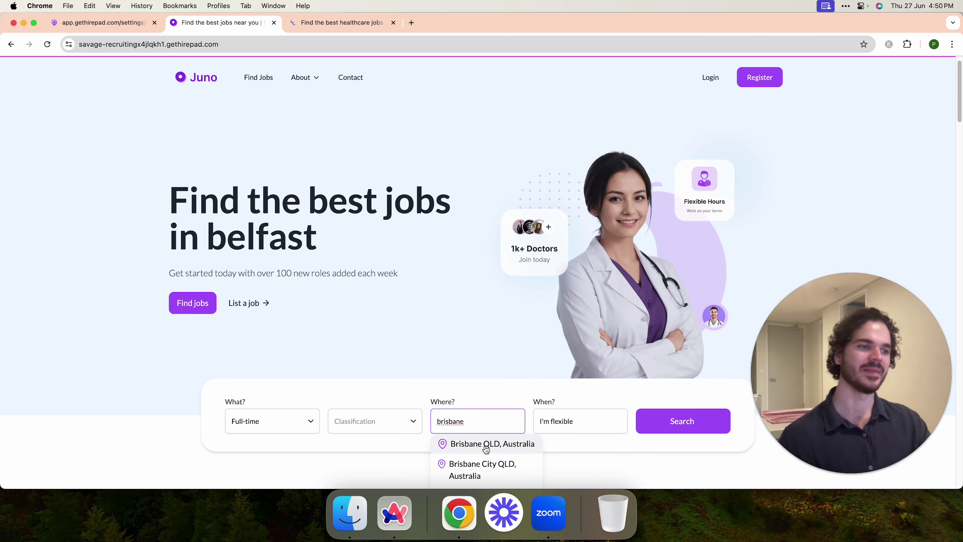
scroll(482, 446, "down", 1)
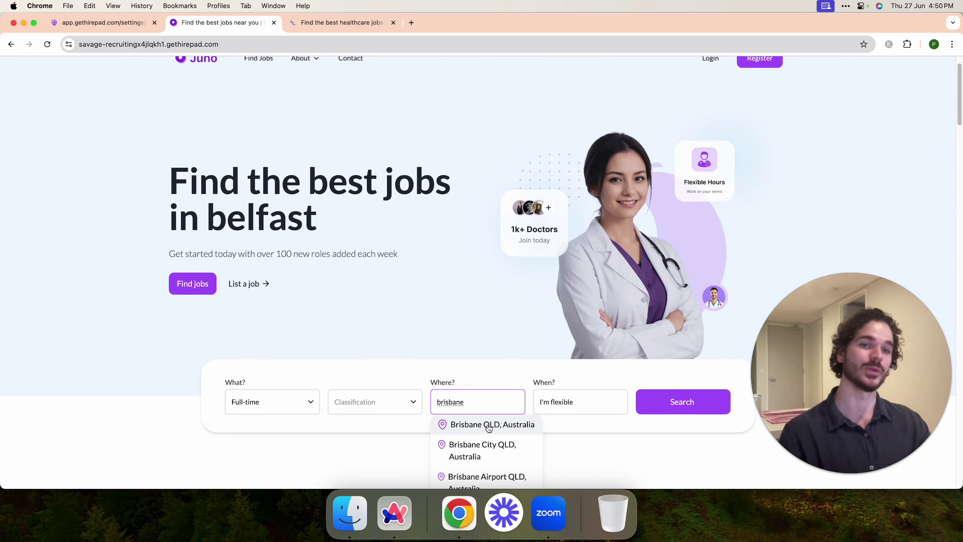
- Review the Facebook, Crisp and MapBox integration settings in Hirepad, and open the blog settings
left_click(109, 23)
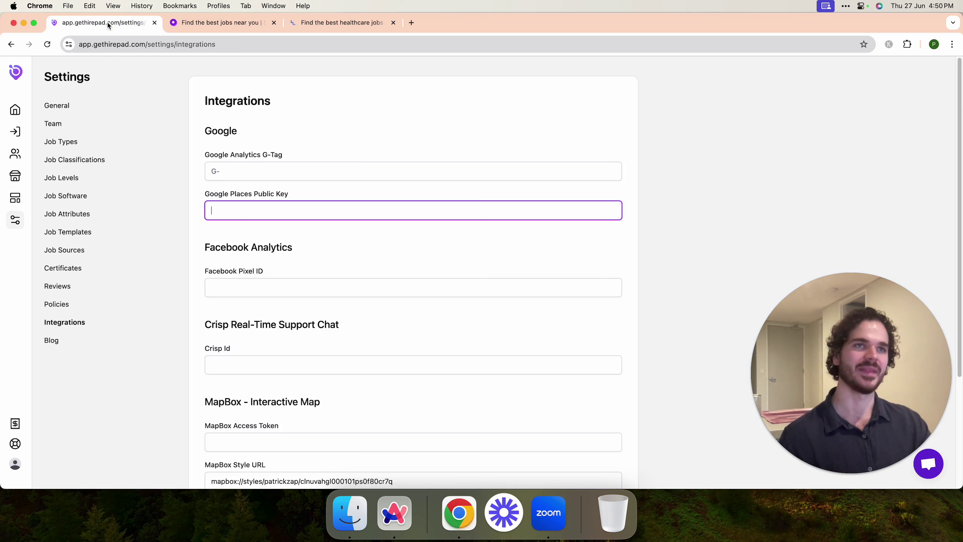
scroll(419, 282, "down", 3)
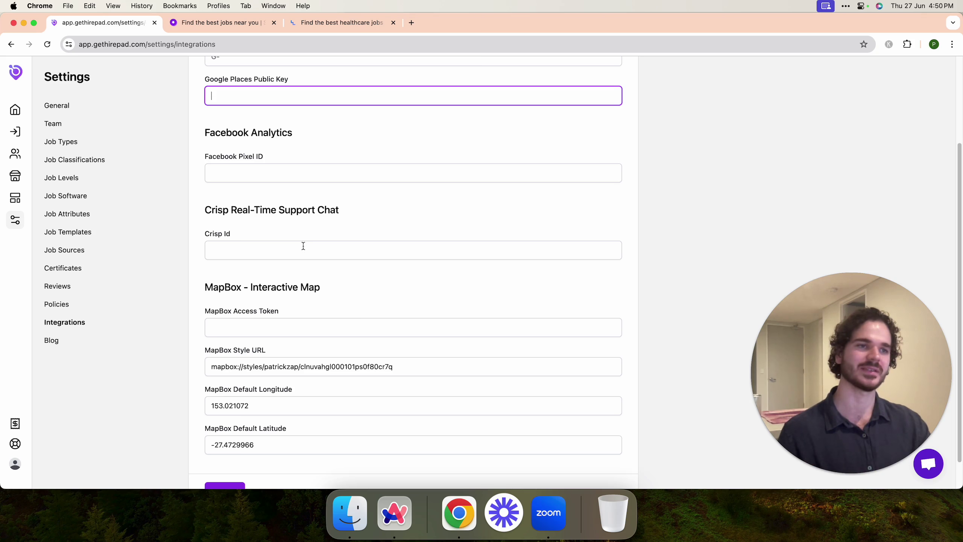
scroll(303, 245, "down", 2)
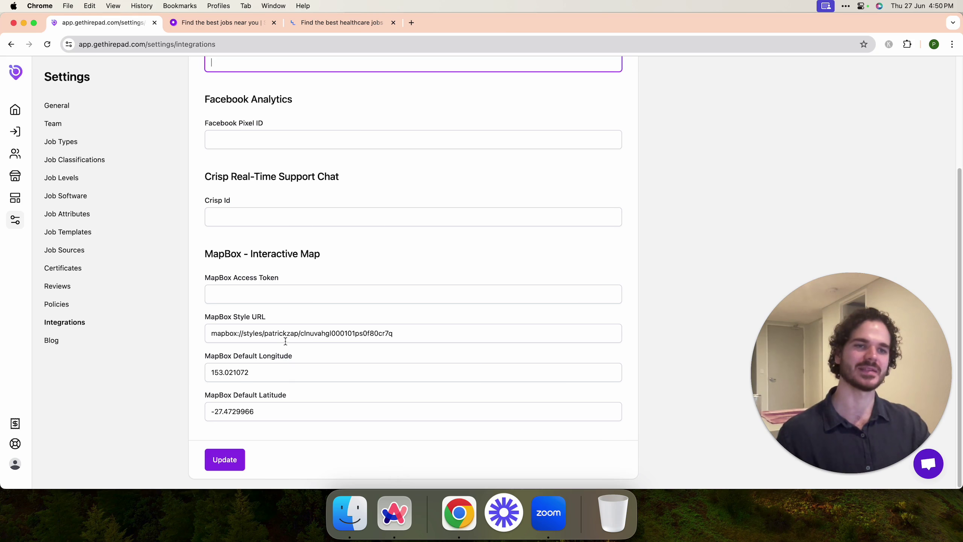
scroll(60, 345, "up", 5)
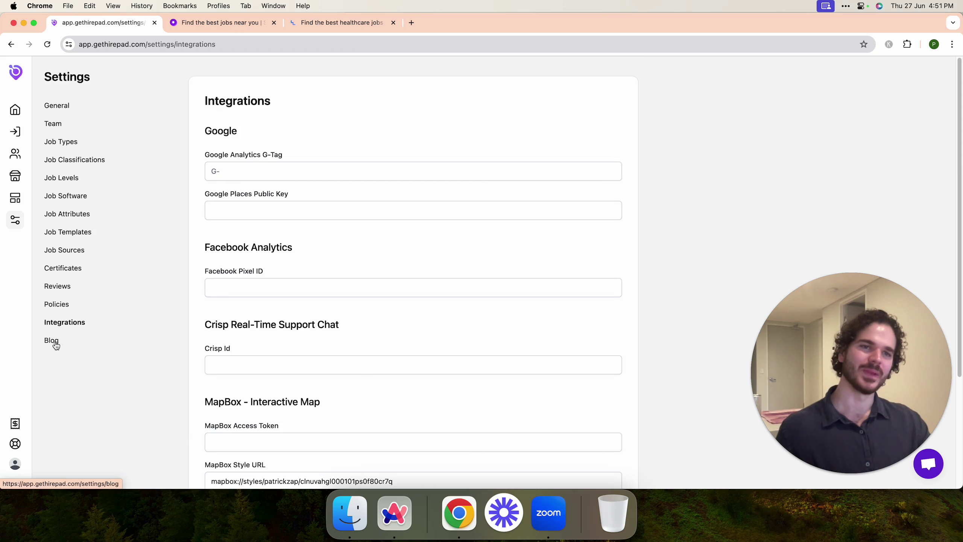
left_click(60, 345)
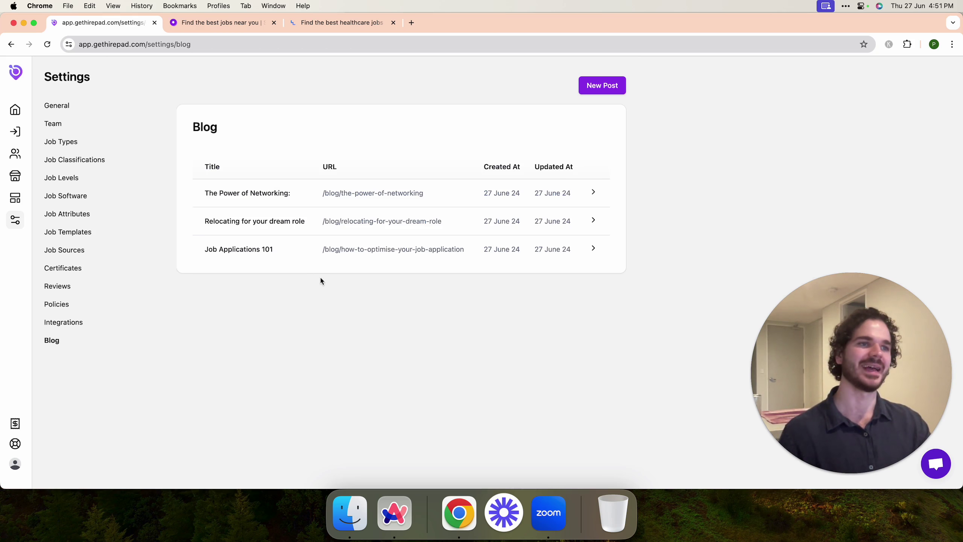
- Open the blog post on the power of networking, look over its content, image and meta description, and return to the blog list
left_click(285, 195)
scroll(388, 304, "down", 10)
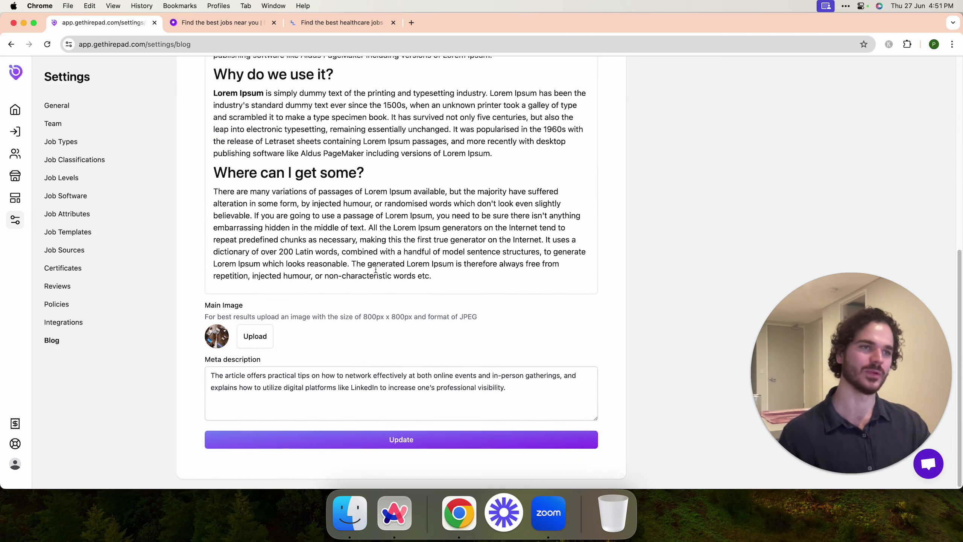
scroll(320, 279, "up", 6)
scroll(320, 279, "up", 3)
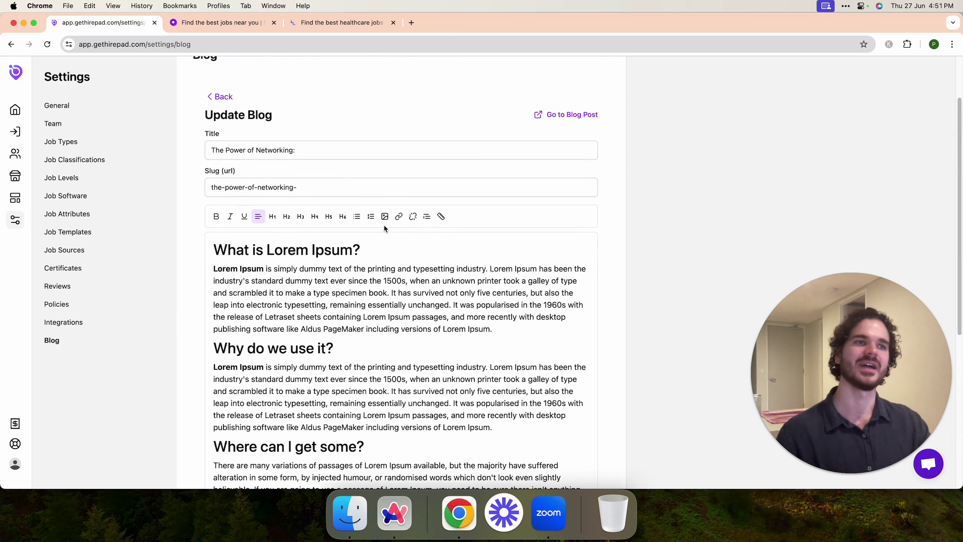
scroll(357, 226, "down", 1)
scroll(297, 200, "up", 3)
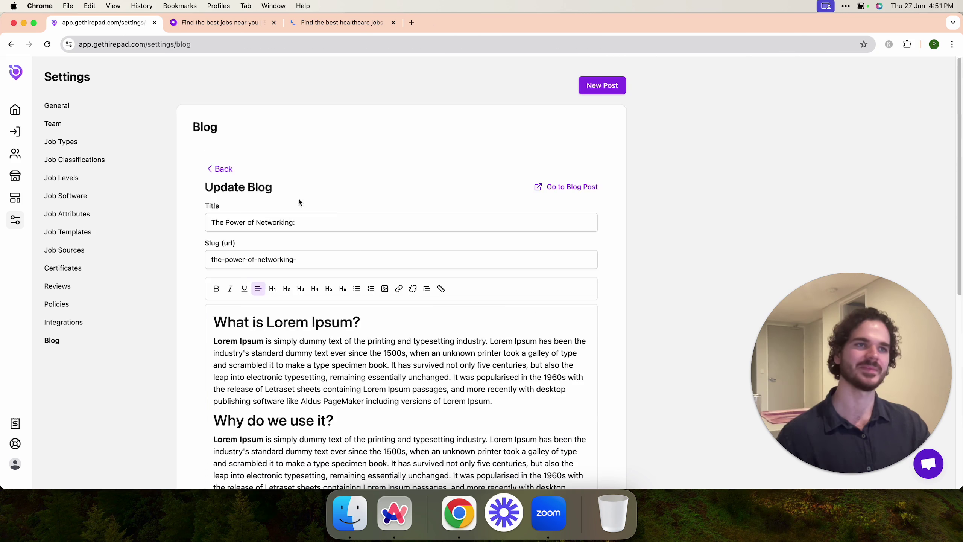
left_click(223, 168)
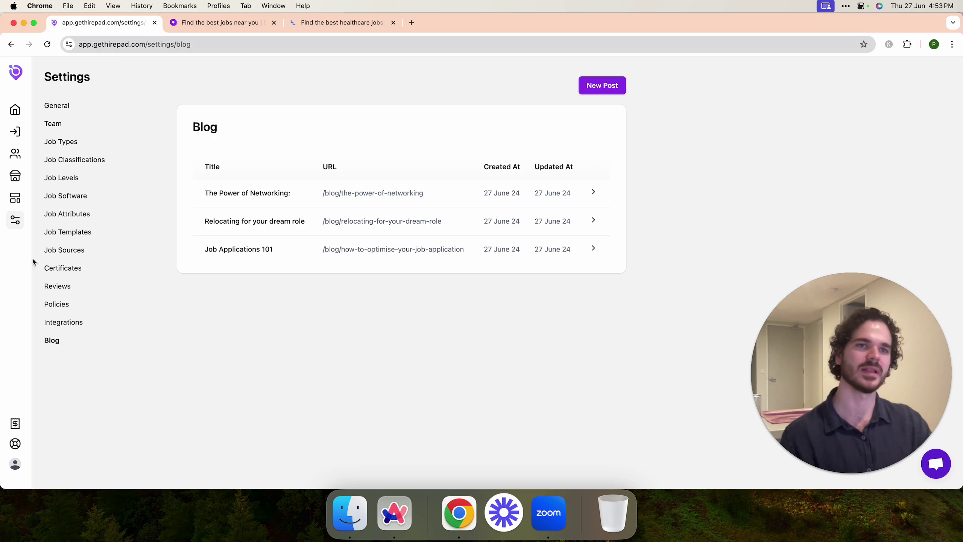
- Open the clients list and start adding a new client
left_click(16, 180)
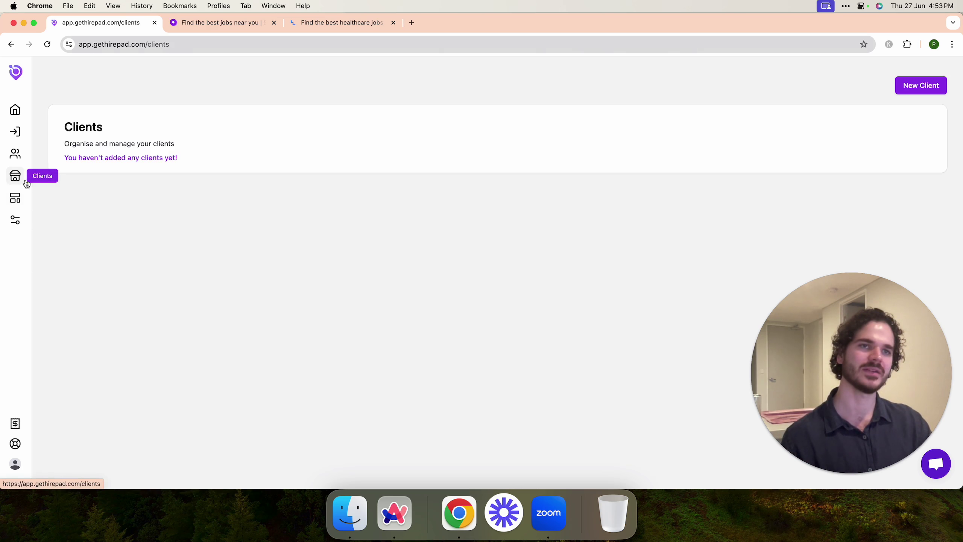
left_click(921, 86)
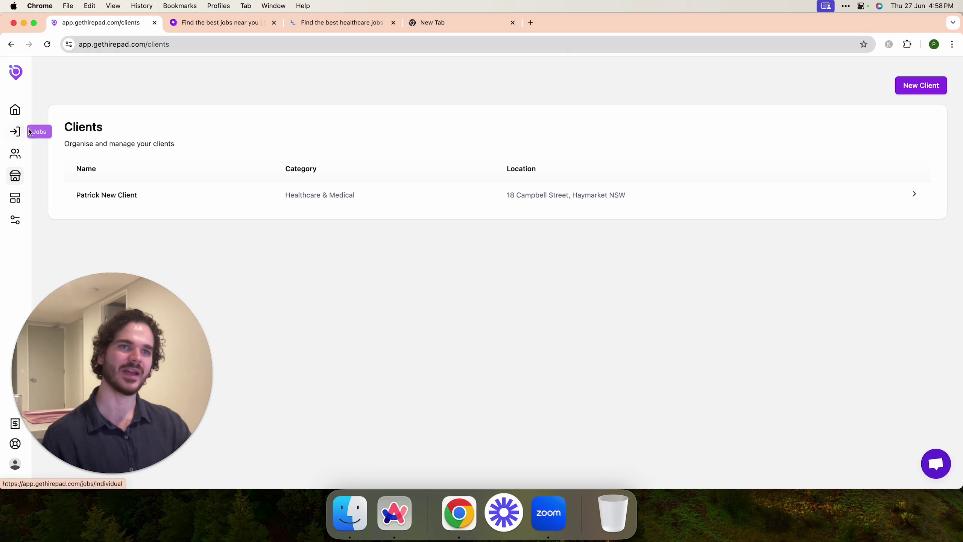
- Start a new job for the newly added client with the type Locum and the classification General Practice
left_click(17, 135)
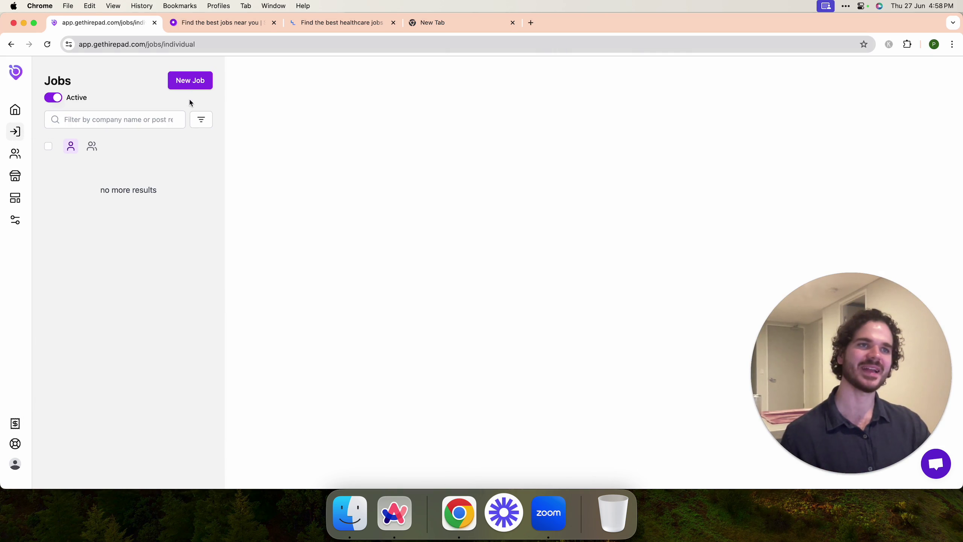
left_click(193, 88)
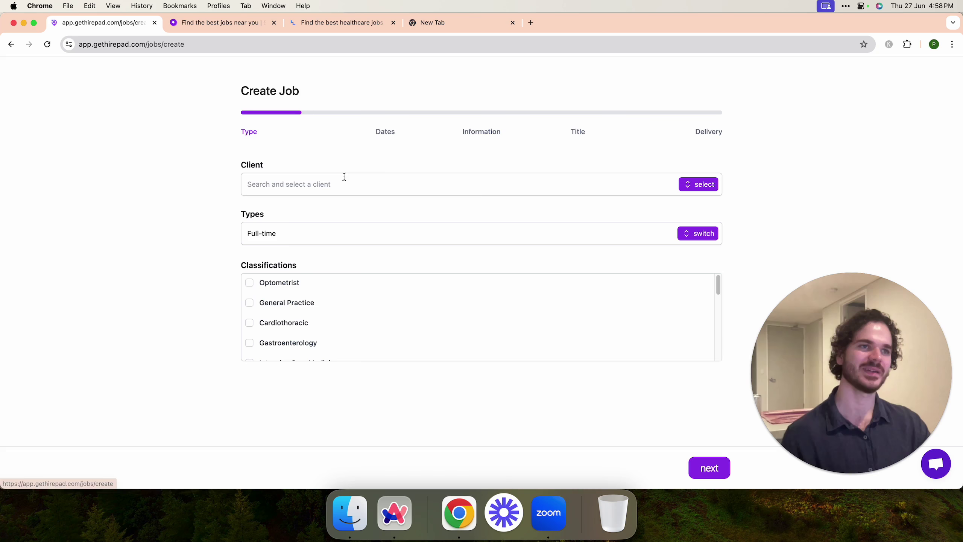
left_click(693, 186)
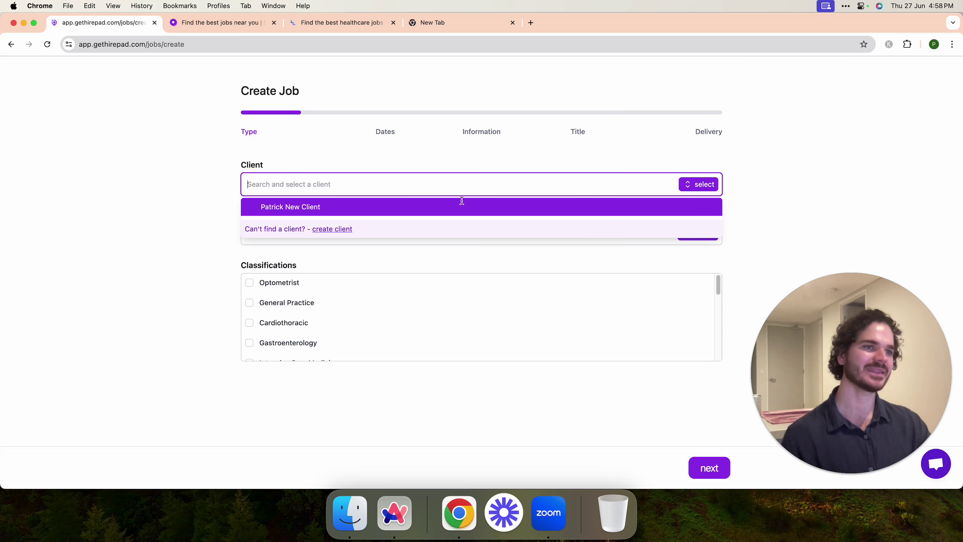
left_click(271, 209)
left_click(689, 233)
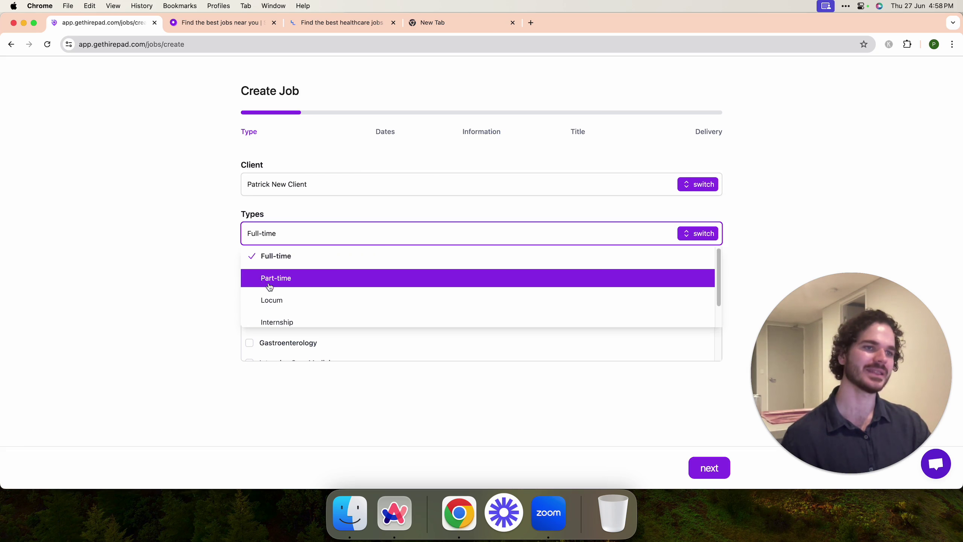
left_click(289, 301)
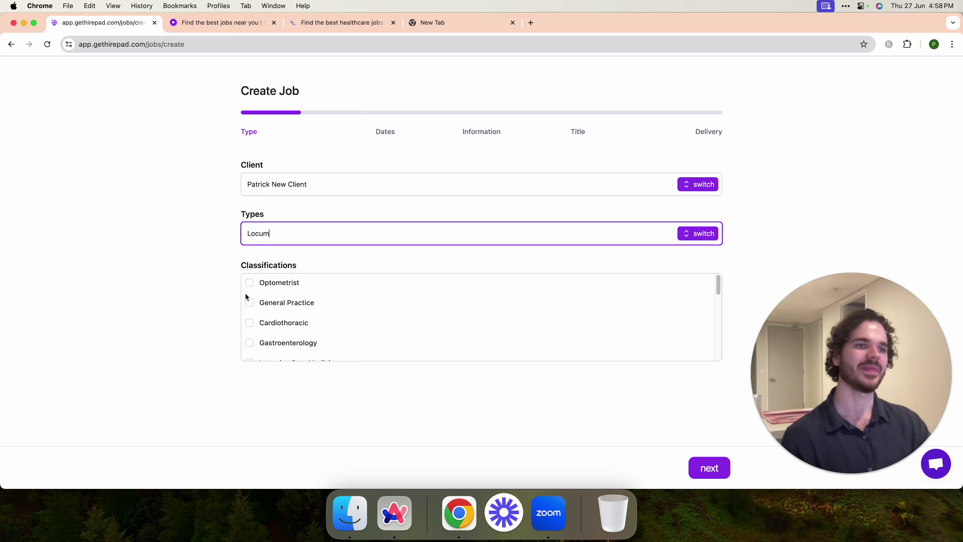
left_click(251, 303)
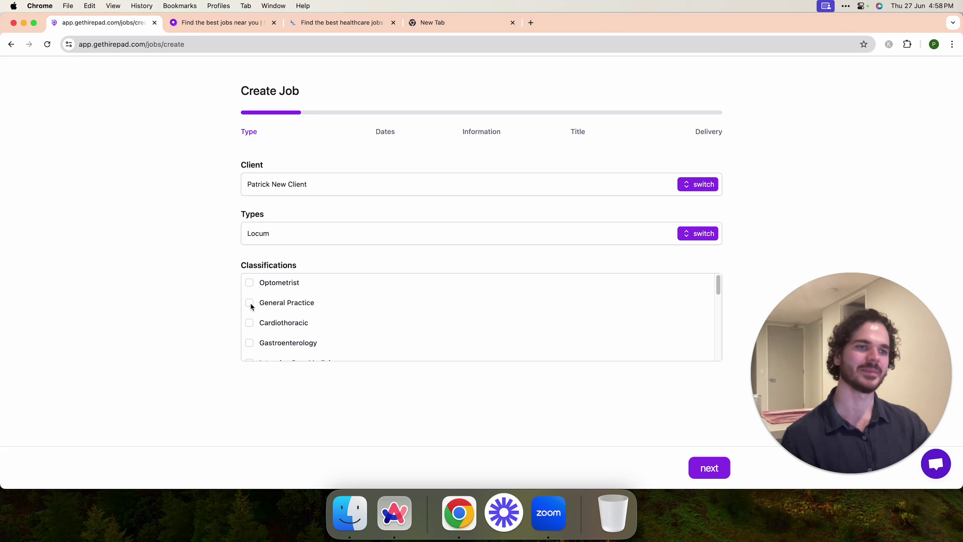
left_click(700, 464)
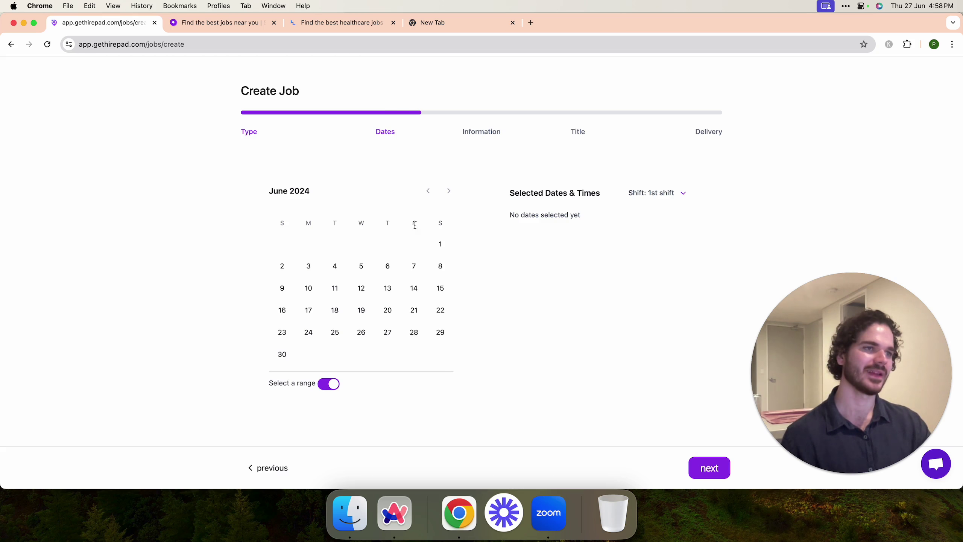
- Select 9 to 31 July 2024 as the job's date range, and look over the shift options and daily times
left_click(450, 192)
left_click(334, 266)
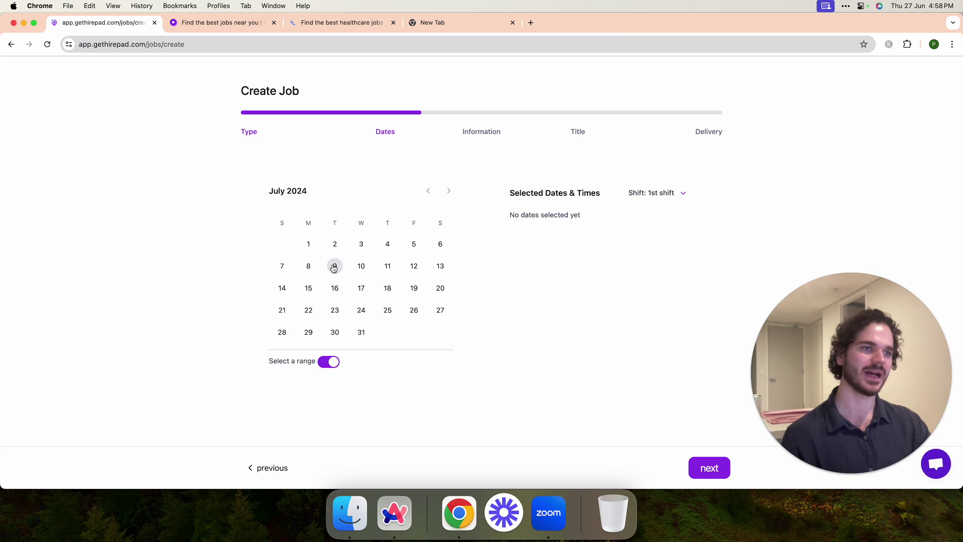
left_click(367, 336)
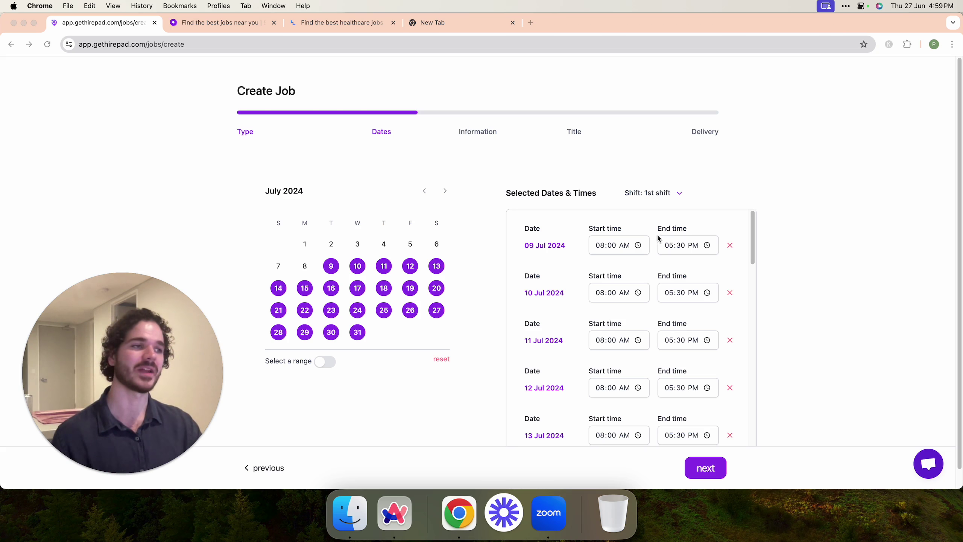
left_click(678, 194)
left_click(678, 194)
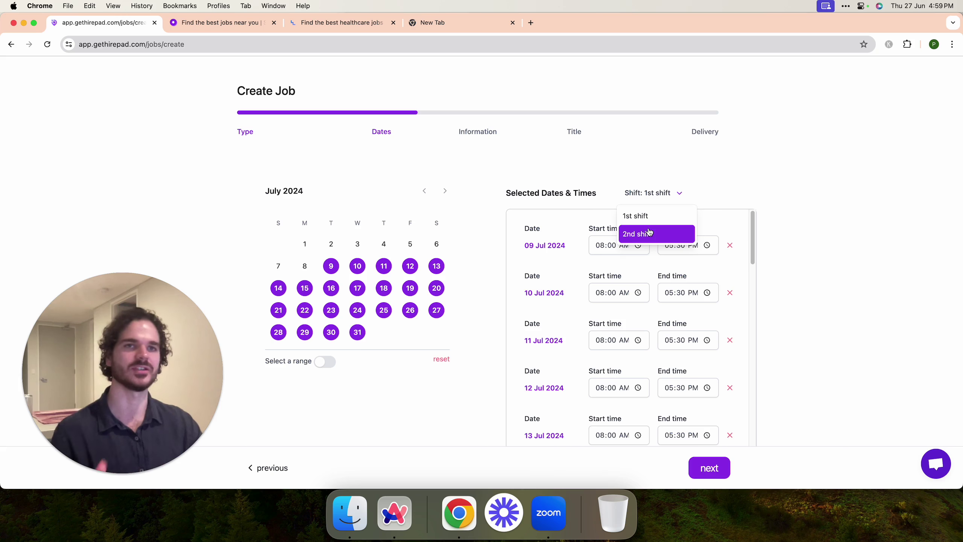
left_click(656, 322)
scroll(699, 387, "down", 15)
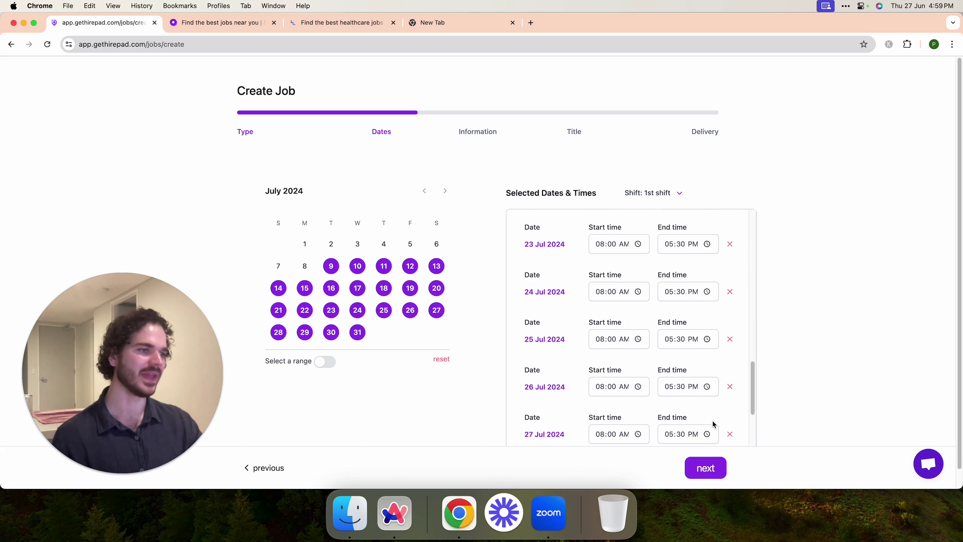
left_click(715, 469)
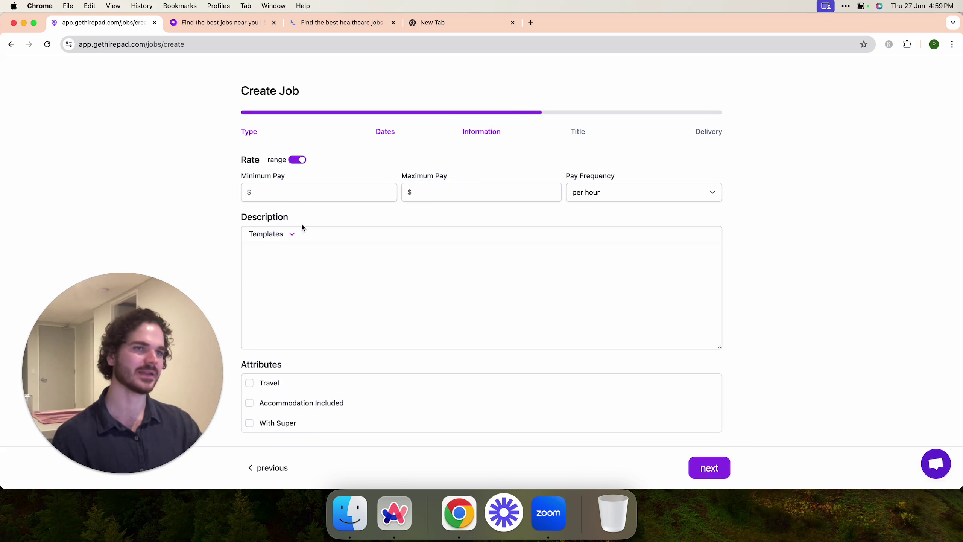
- Set the job's hourly pay range to a minimum of $100 and a maximum of $120
left_click(282, 189)
type("100")
key("Tab")
type("120")
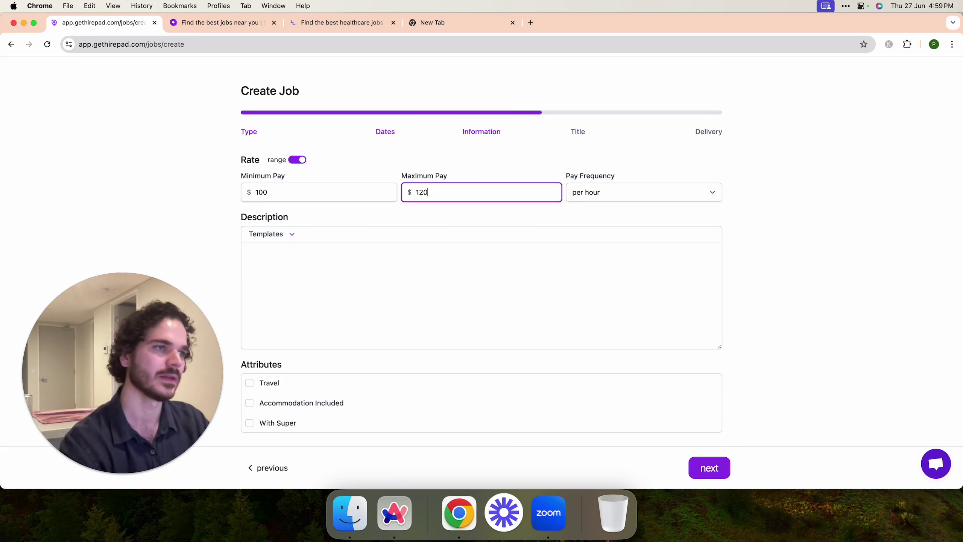
- Fill the job description from the Locum GP template and add the Travel attribute
left_click(309, 261)
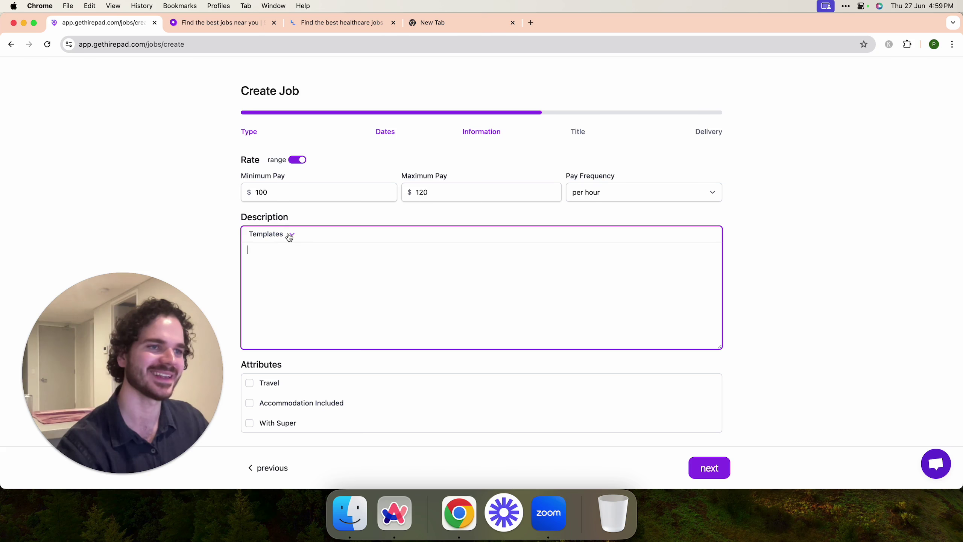
left_click(290, 235)
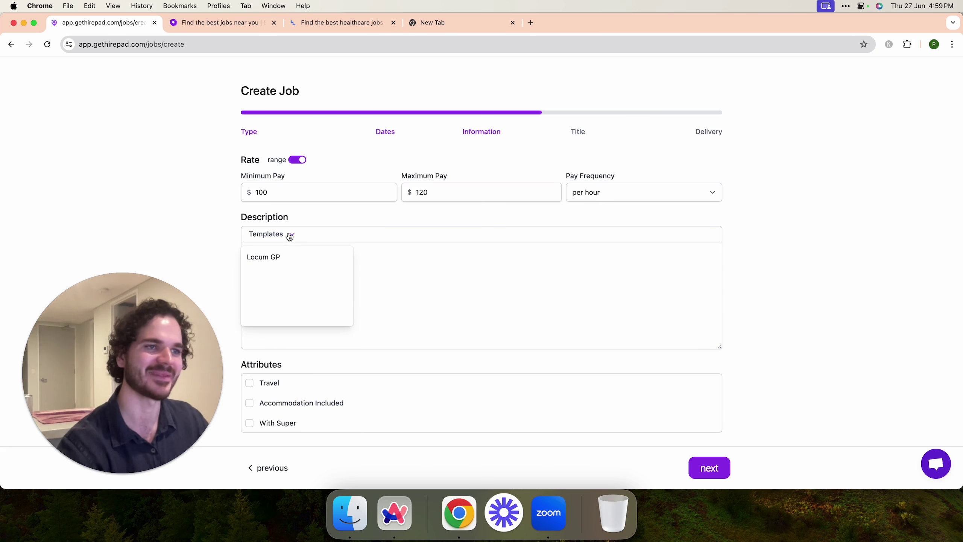
left_click(277, 260)
left_click(335, 283)
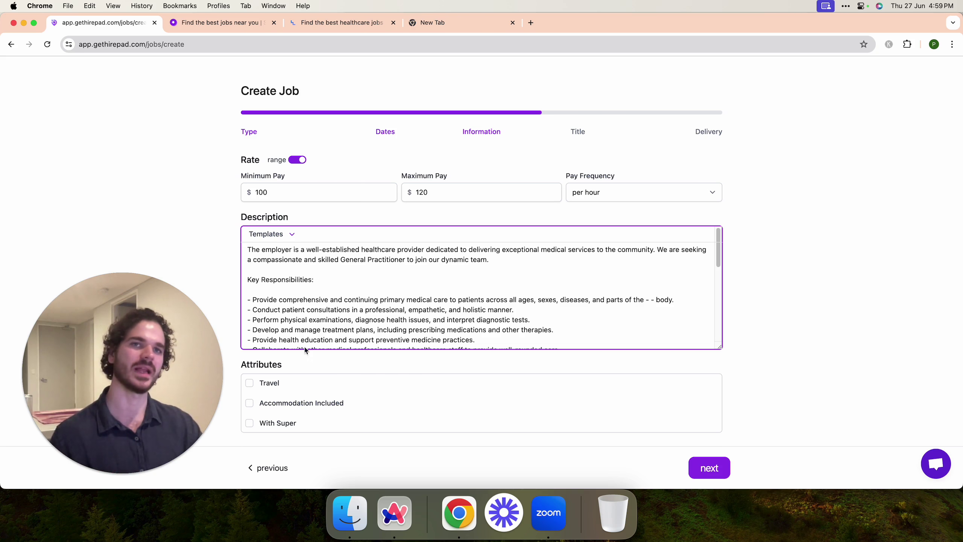
left_click(251, 383)
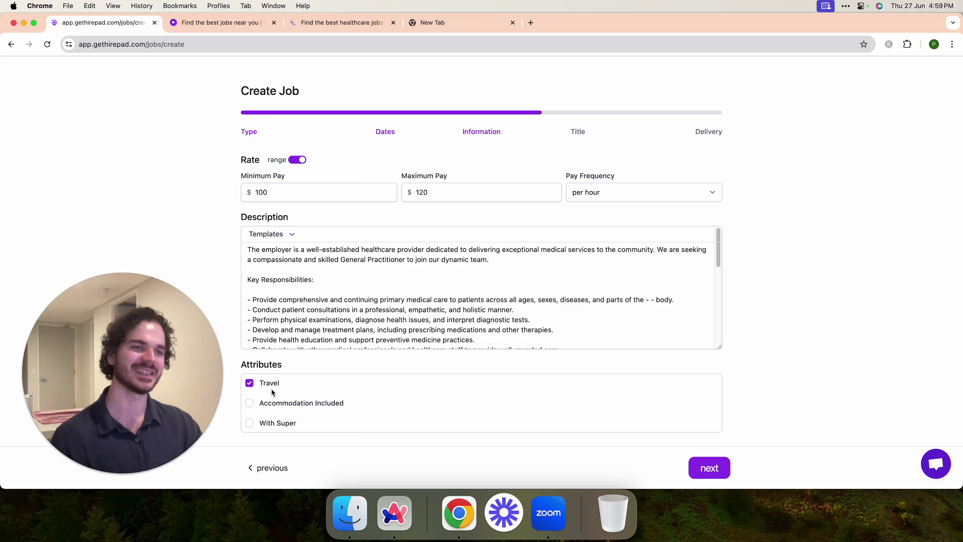
left_click(706, 468)
- Title the job "Locum GP" and post it without a job alert email to candidates
left_click(257, 188)
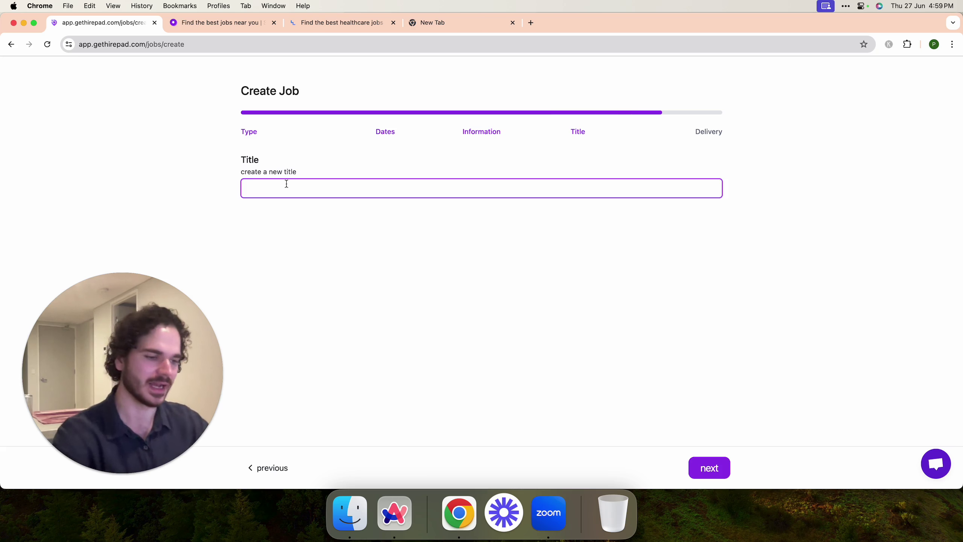
type("Locum GP")
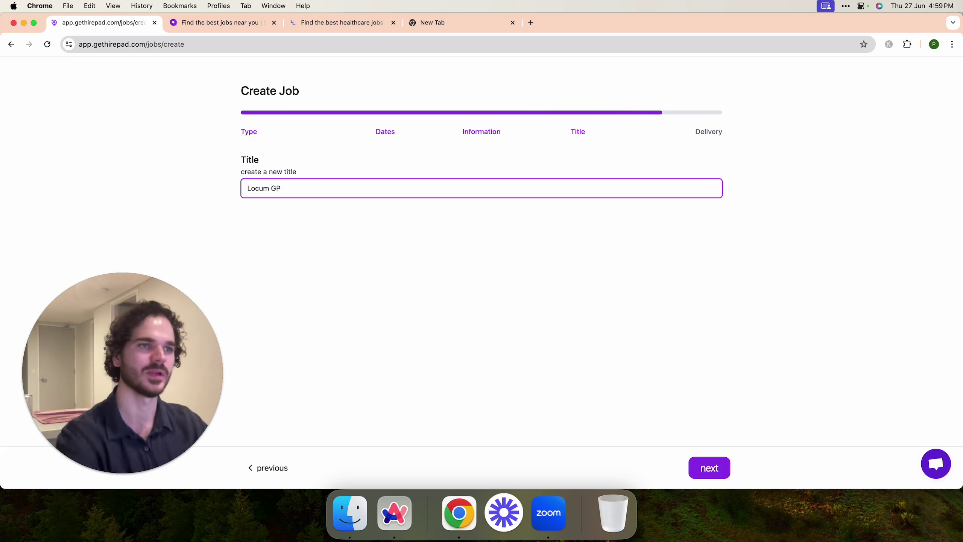
left_click(709, 468)
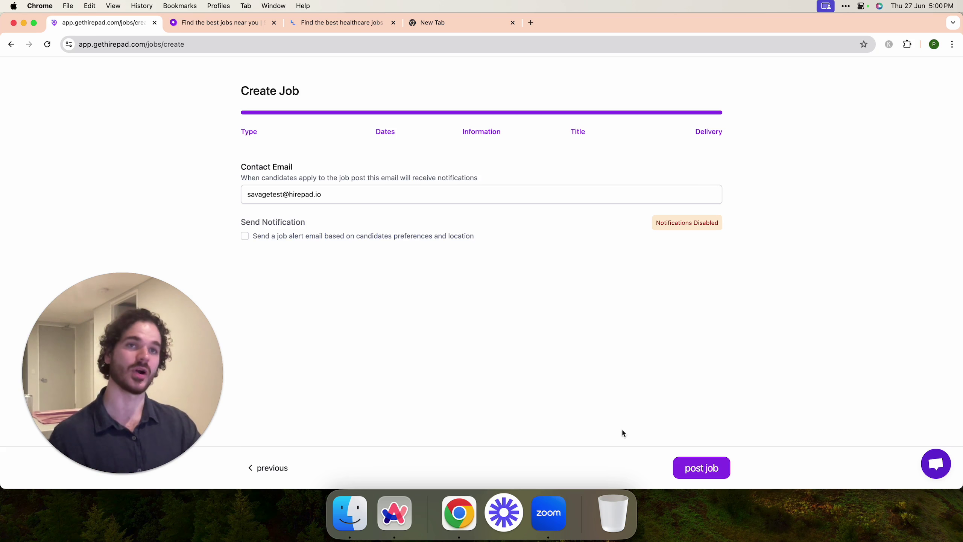
left_click_drag(243, 222, 501, 243)
left_click(504, 243)
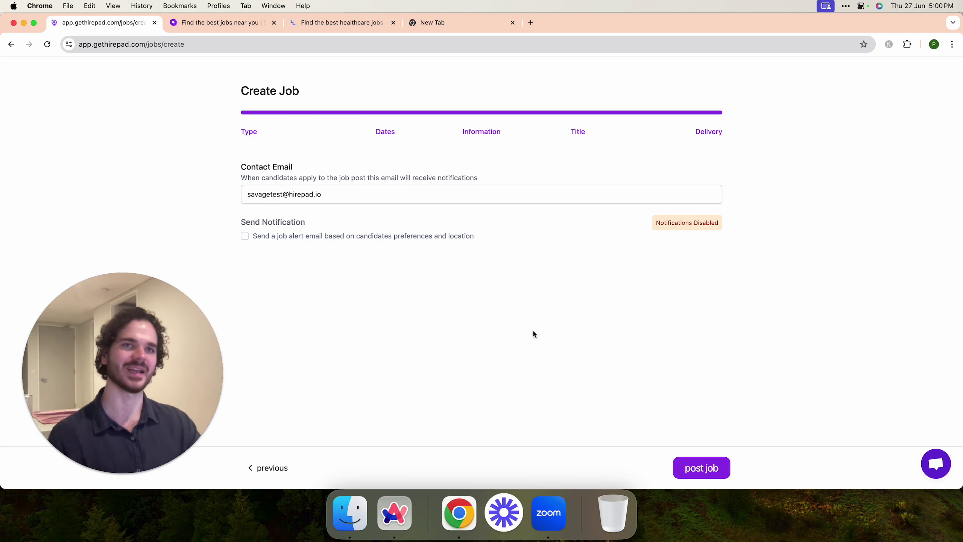
left_click(706, 470)
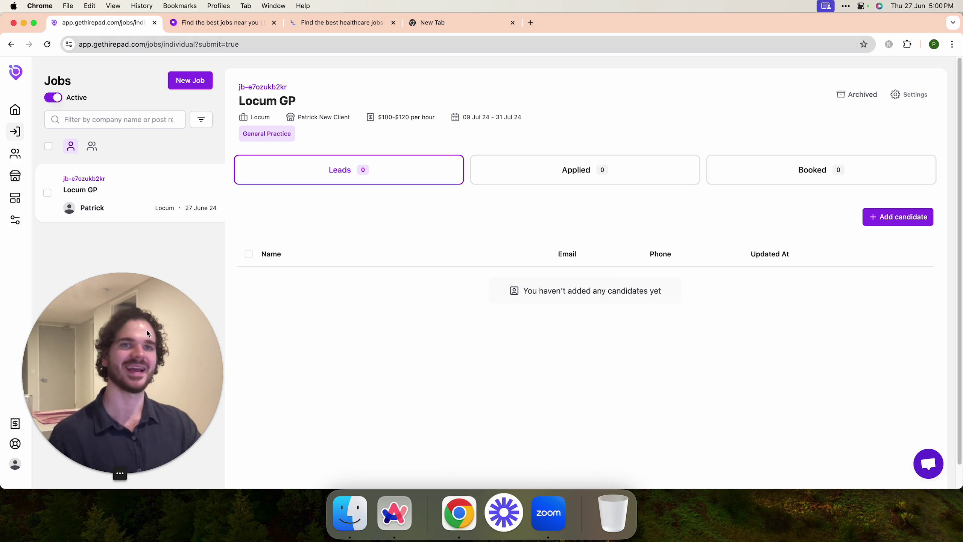
- Search the agency website for Full-time jobs and for Locum jobs
left_click(222, 23)
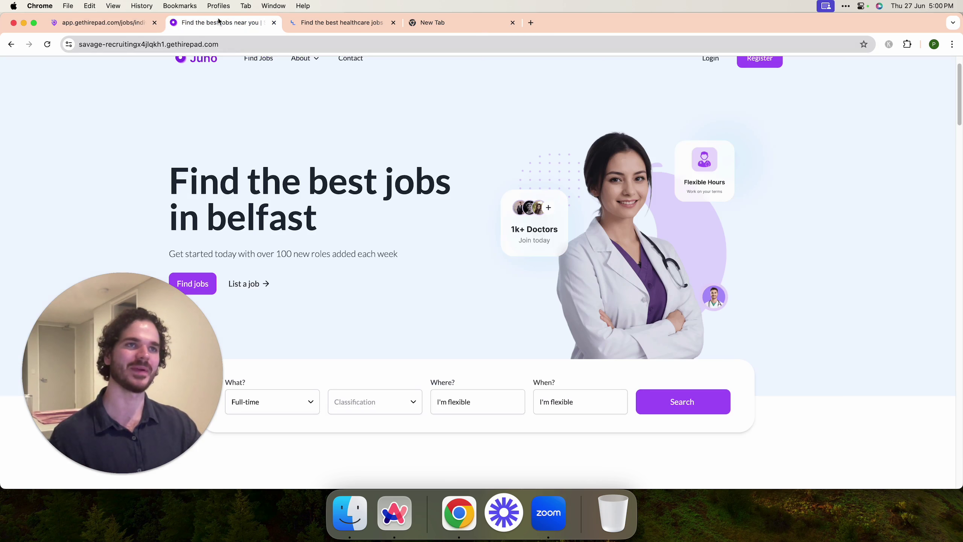
left_click(690, 404)
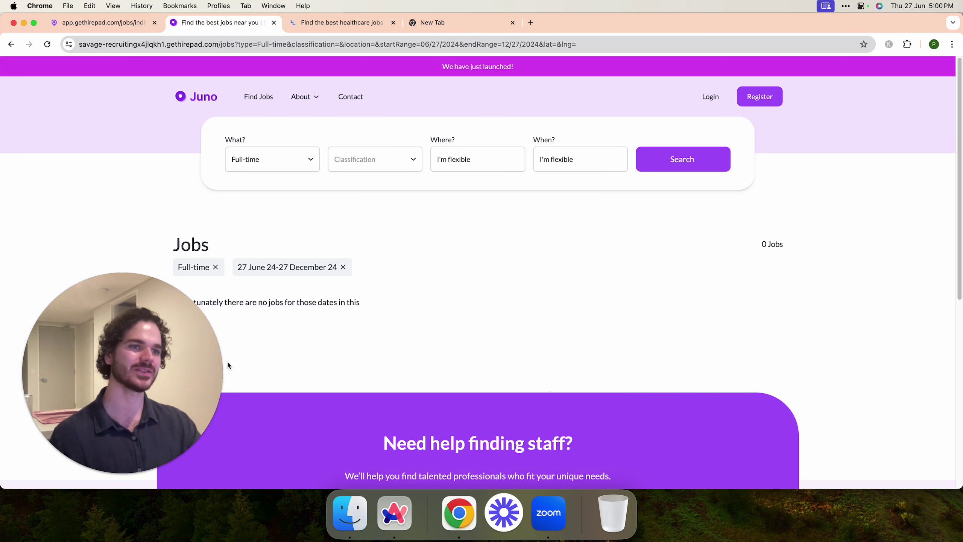
left_click(391, 186)
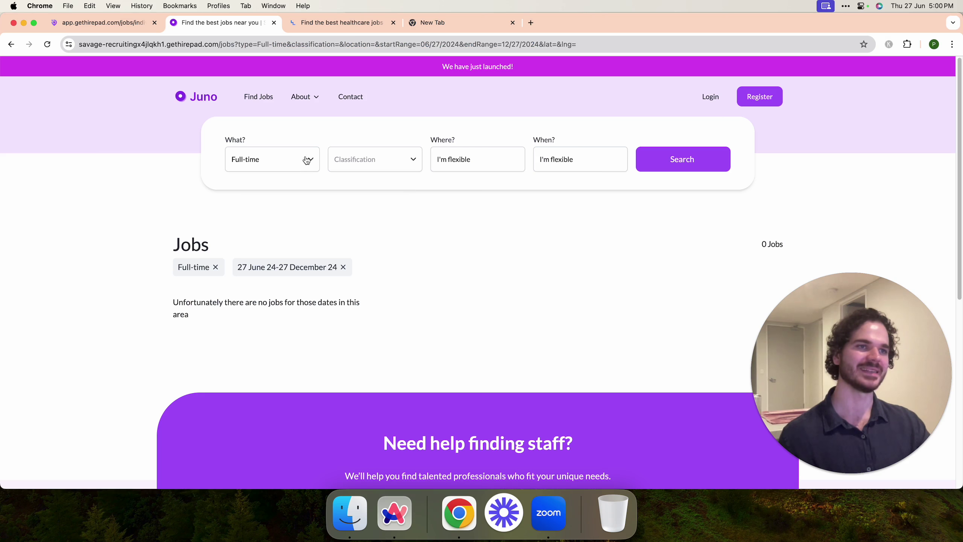
left_click(311, 159)
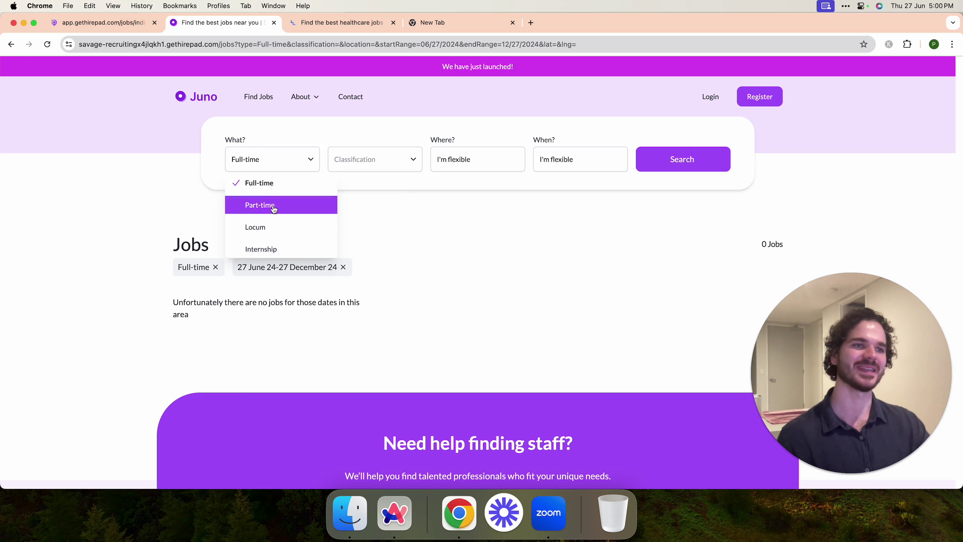
left_click(269, 227)
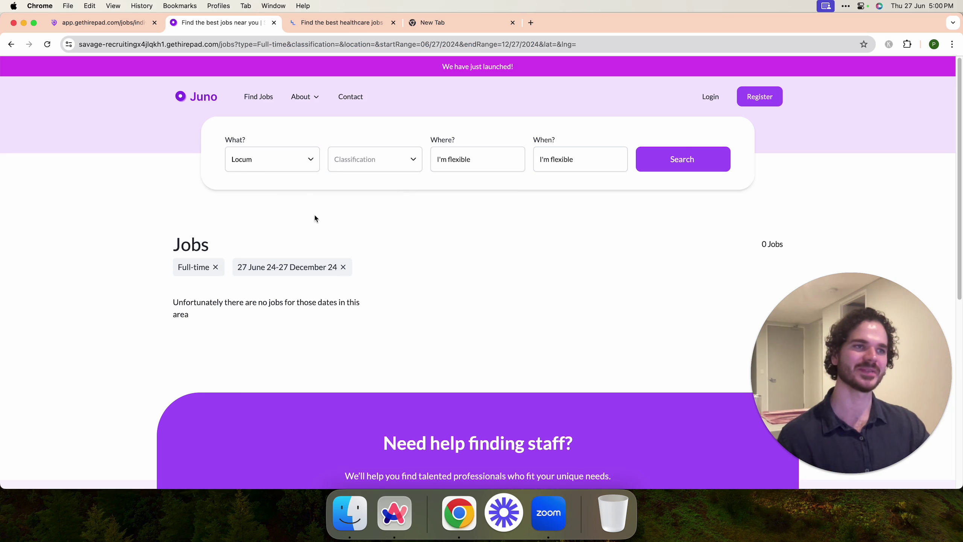
left_click(689, 163)
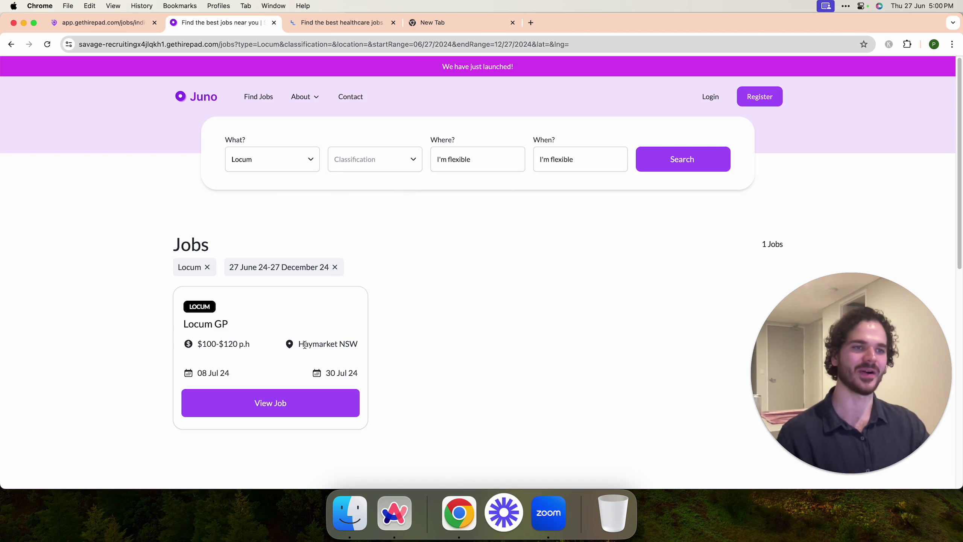
- Open the Locum GP listing and review its dates, description, job overview and location map
left_click(284, 409)
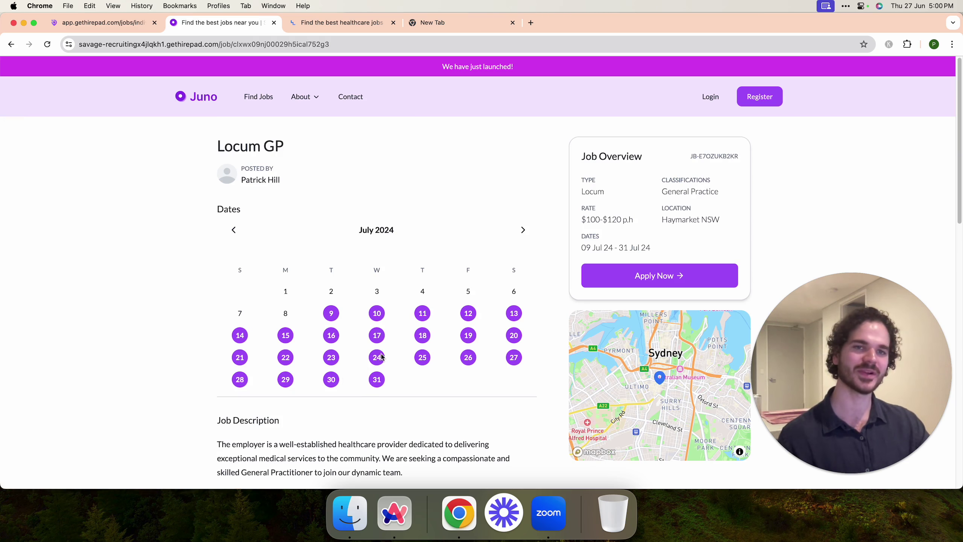
scroll(450, 323, "down", 1)
scroll(451, 321, "down", 15)
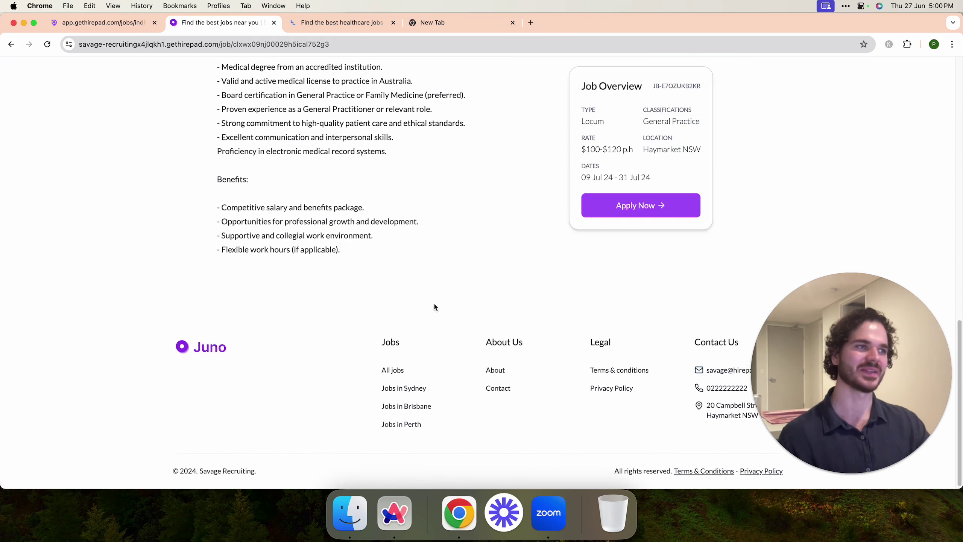
scroll(432, 306, "up", 15)
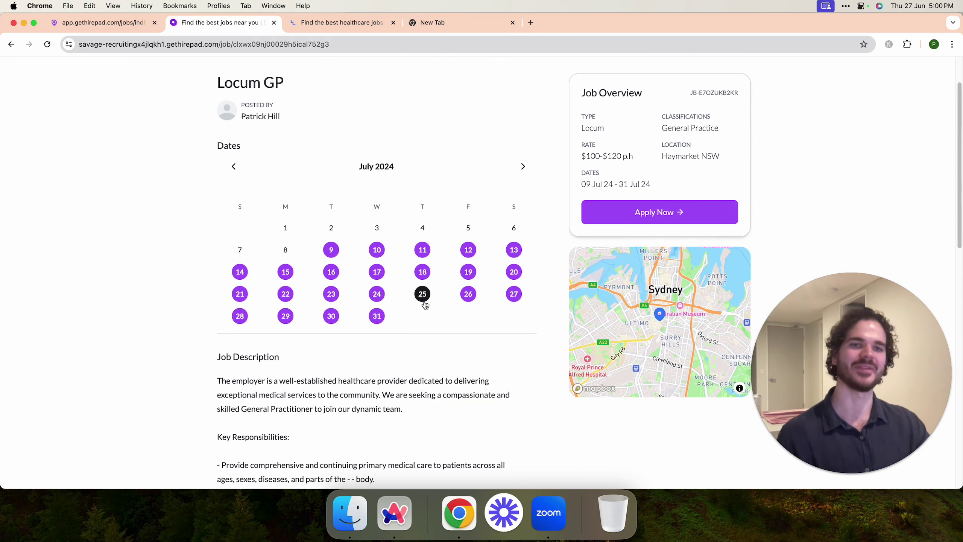
scroll(424, 306, "up", 3)
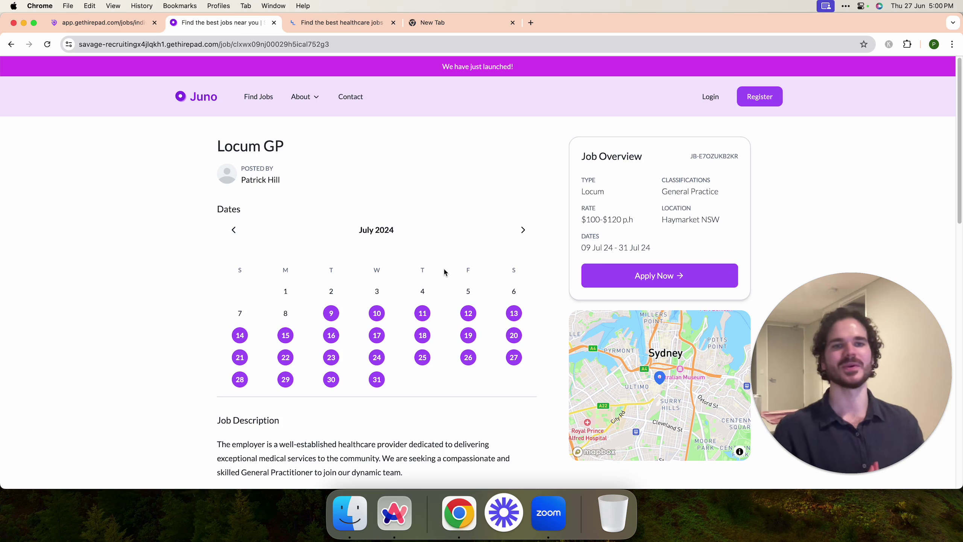